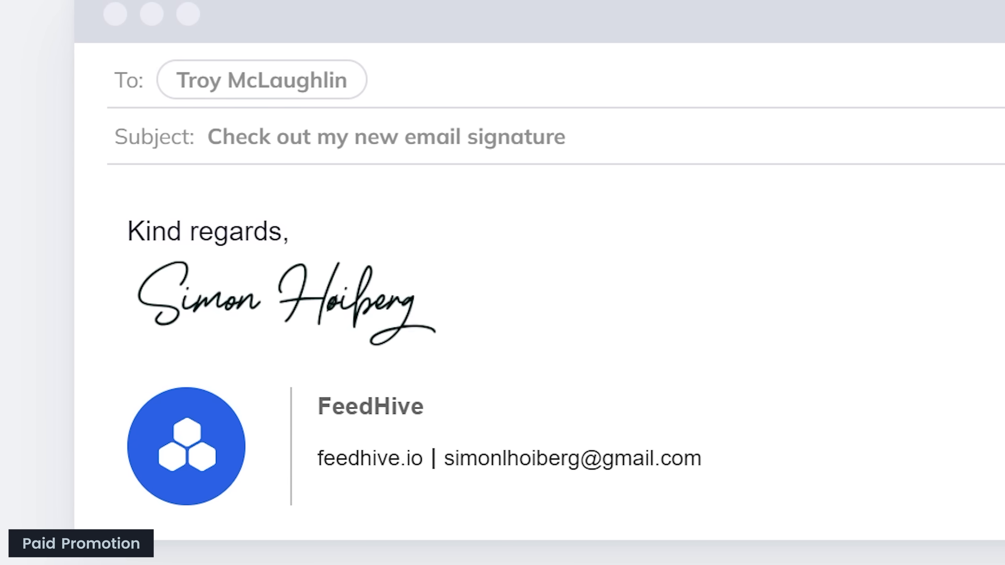
- Fill in the signature's Name field with the full name as free text
{"action": "type", "text": "Simon "}
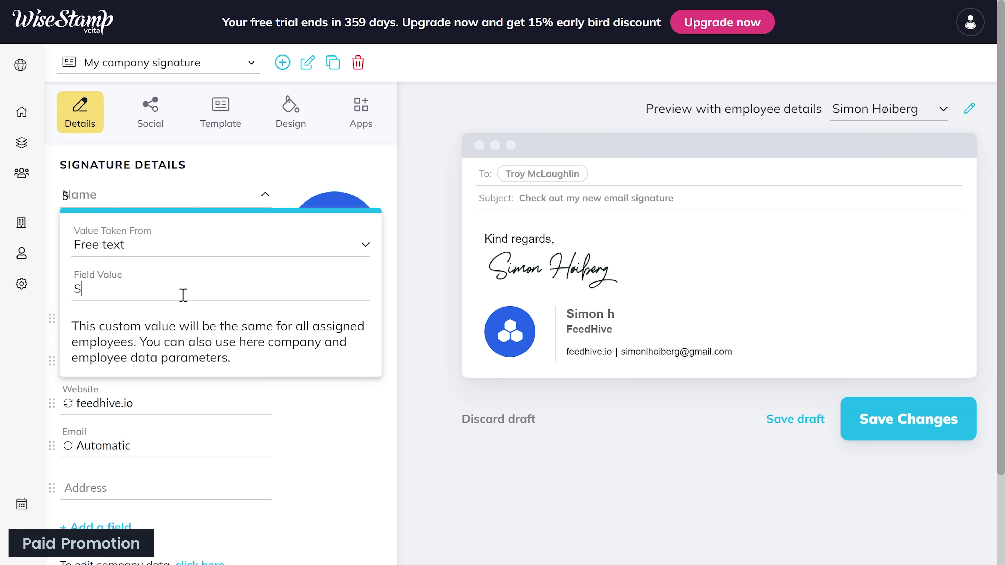
{"action": "type", "text": "Høiberg"}
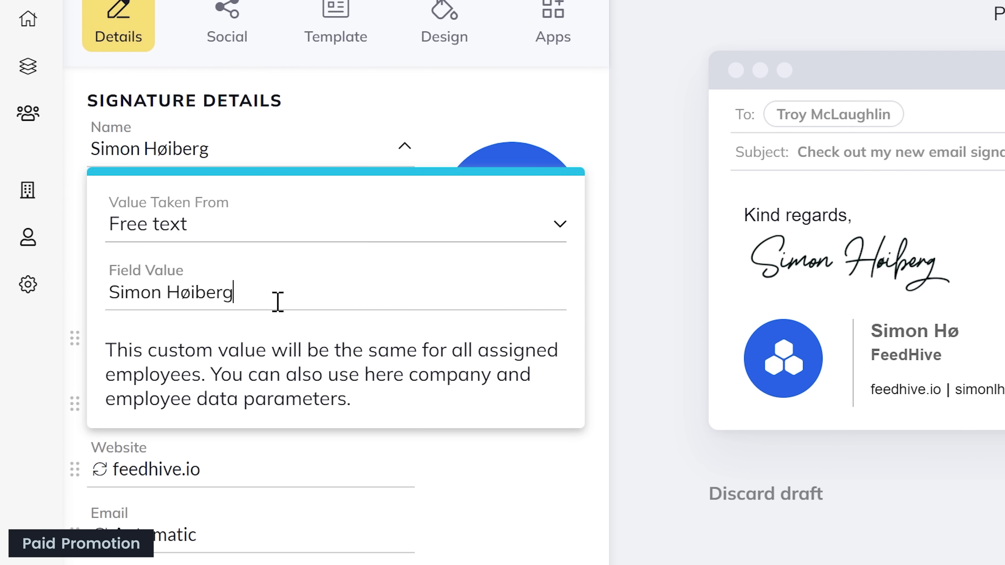
{"action": "left_click", "coordinate": [148, 93]}
{"action": "scroll", "coordinate": [334, 487], "scroll_direction": "down", "scroll_amount": 2}
{"action": "left_click", "coordinate": [334, 377]}
{"action": "type", "text": "https://www.facebook.com/feedhive"}
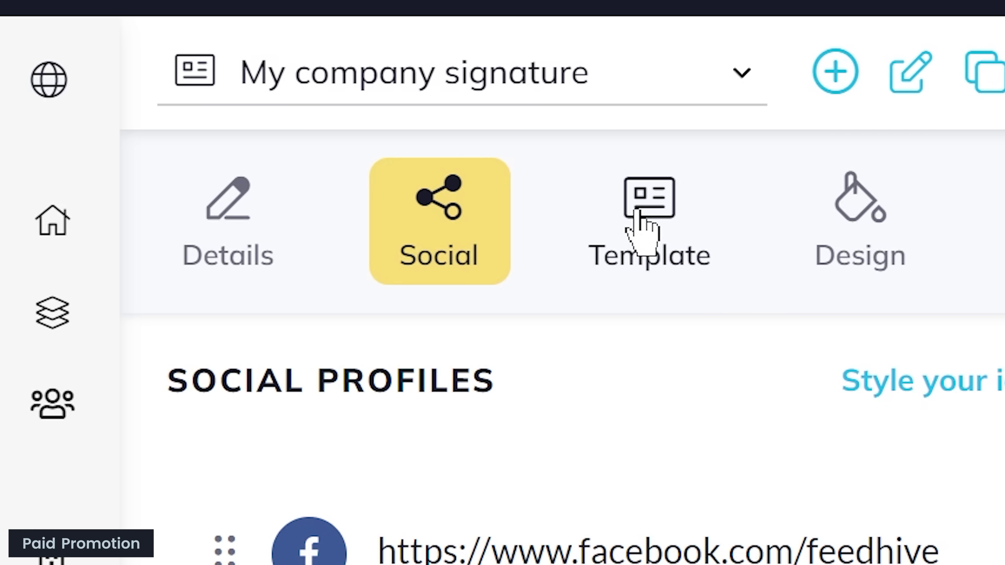
- Choose the Compact template for the email signature
{"action": "left_click", "coordinate": [644, 218]}
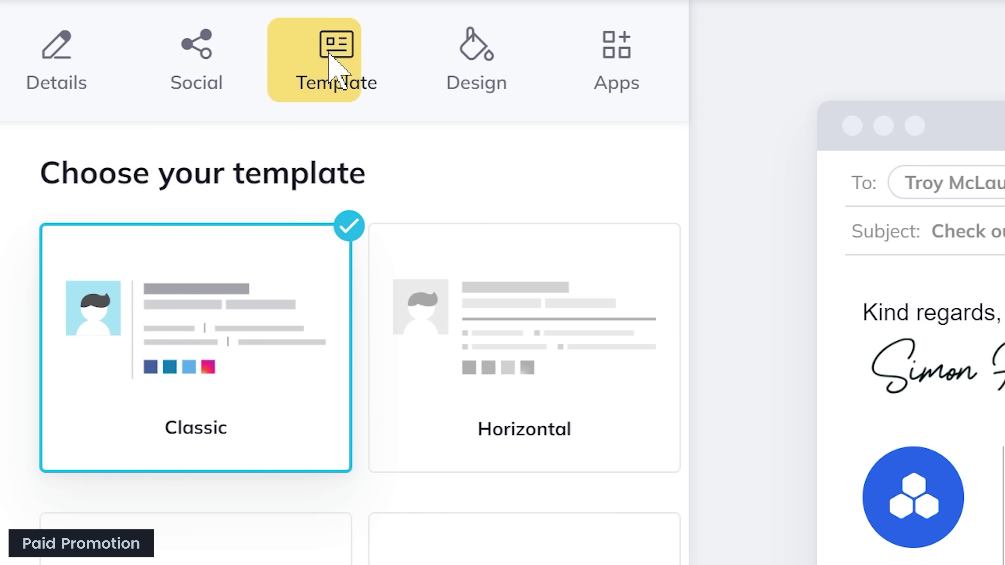
{"action": "scroll", "coordinate": [552, 396], "scroll_direction": "down", "scroll_amount": 5}
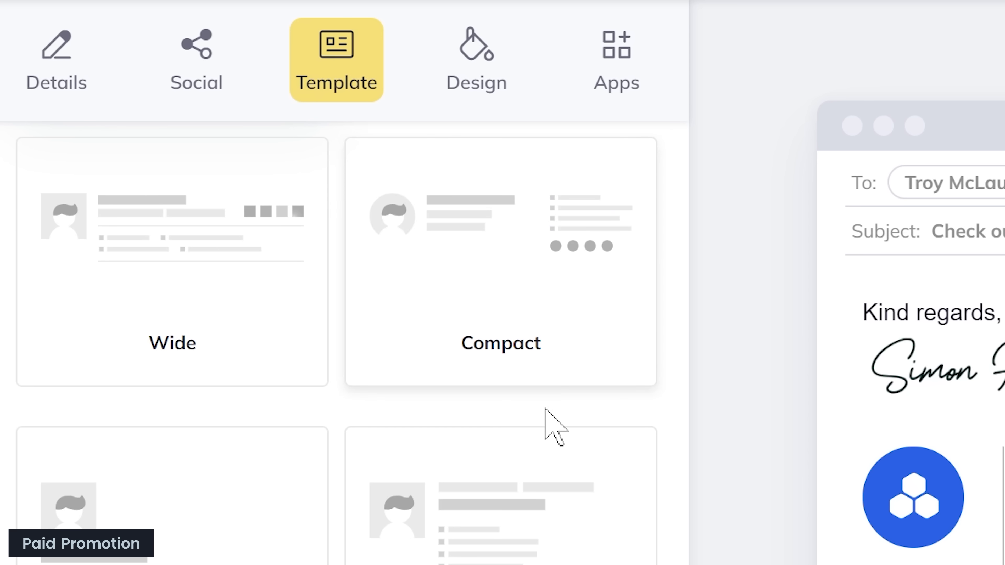
{"action": "left_click", "coordinate": [518, 285]}
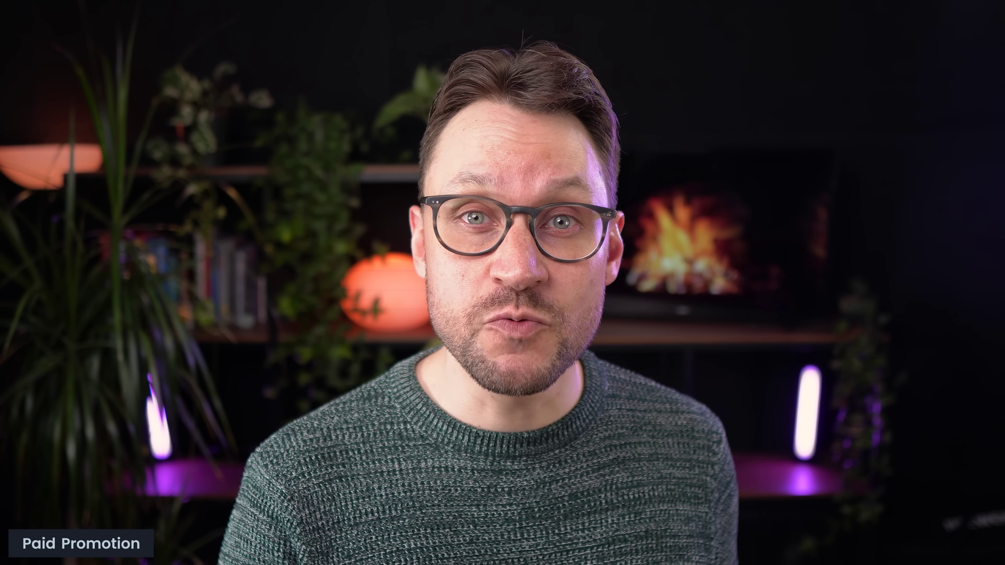
- Open an employee from the company's employee list and preview the signature with another employee's details
{"action": "mouse_move", "coordinate": [56, 287]}
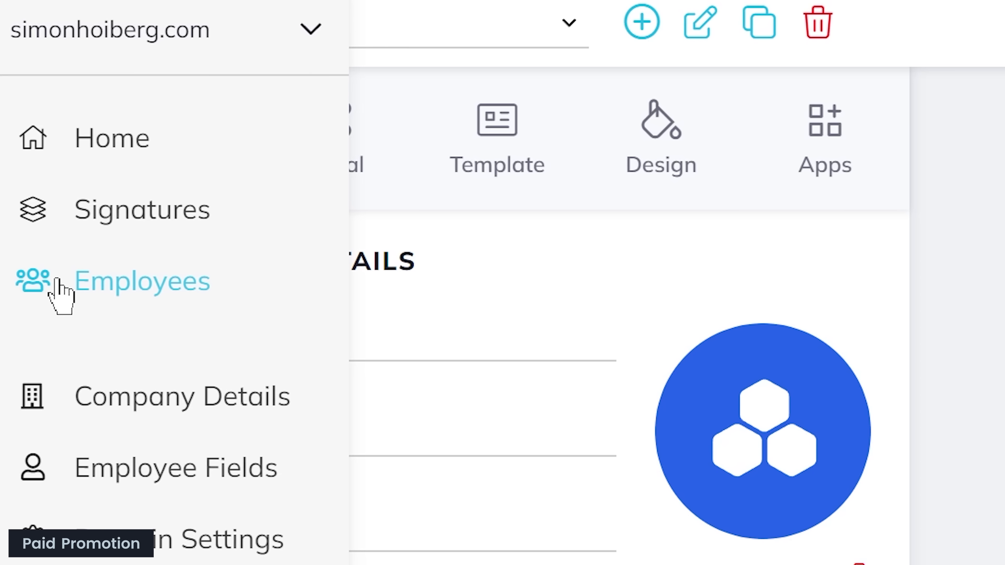
{"action": "left_click", "coordinate": [162, 281]}
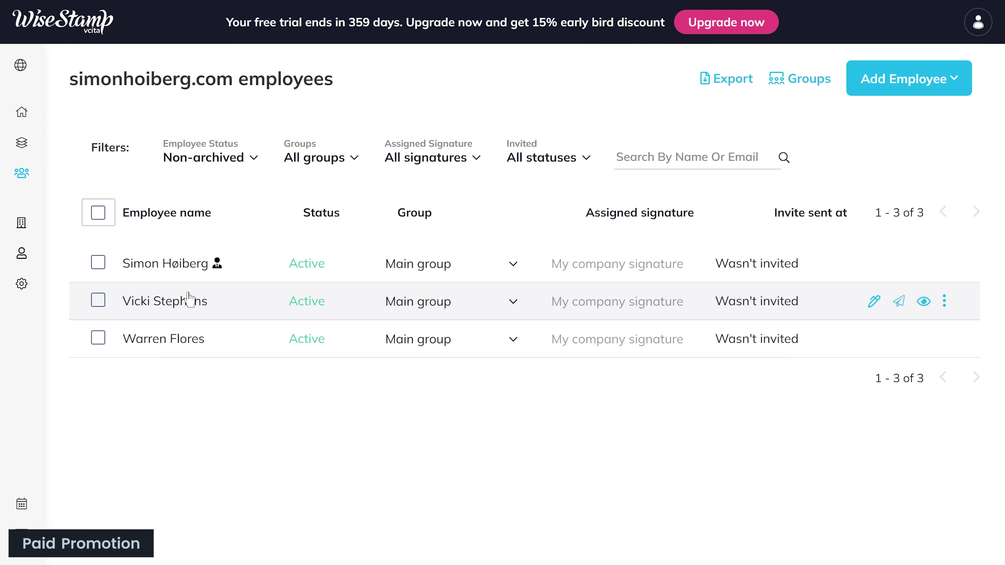
{"action": "left_click", "coordinate": [184, 300]}
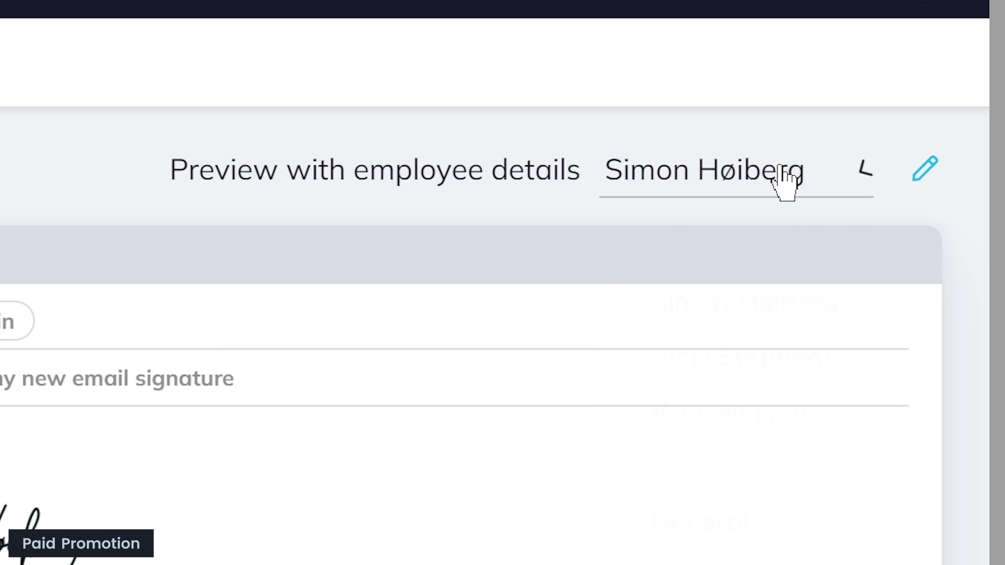
{"action": "left_click", "coordinate": [783, 180]}
{"action": "left_click", "coordinate": [824, 380]}
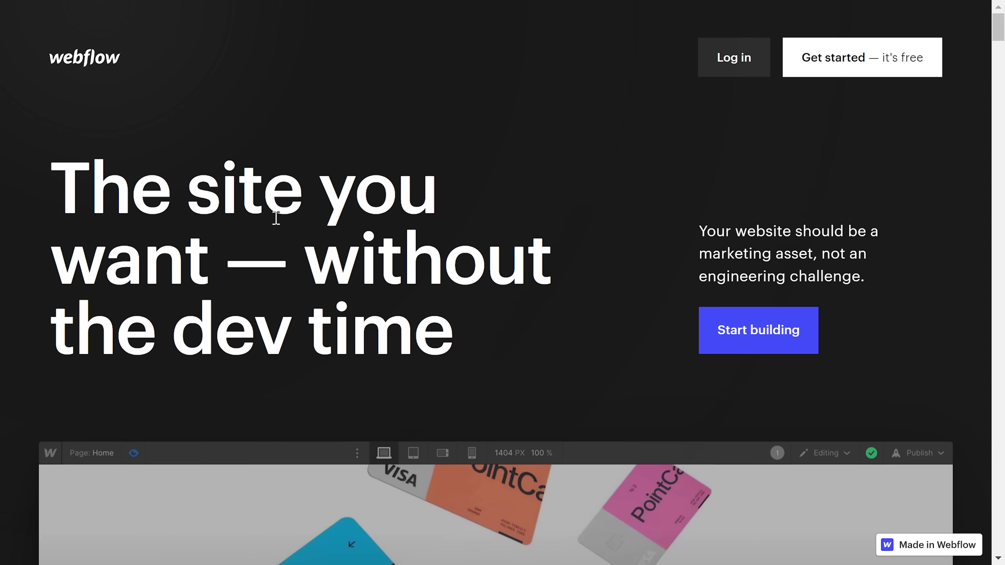
- Switch to Webflow, get started for free and begin creating a new site
{"action": "left_click", "coordinate": [810, 69]}
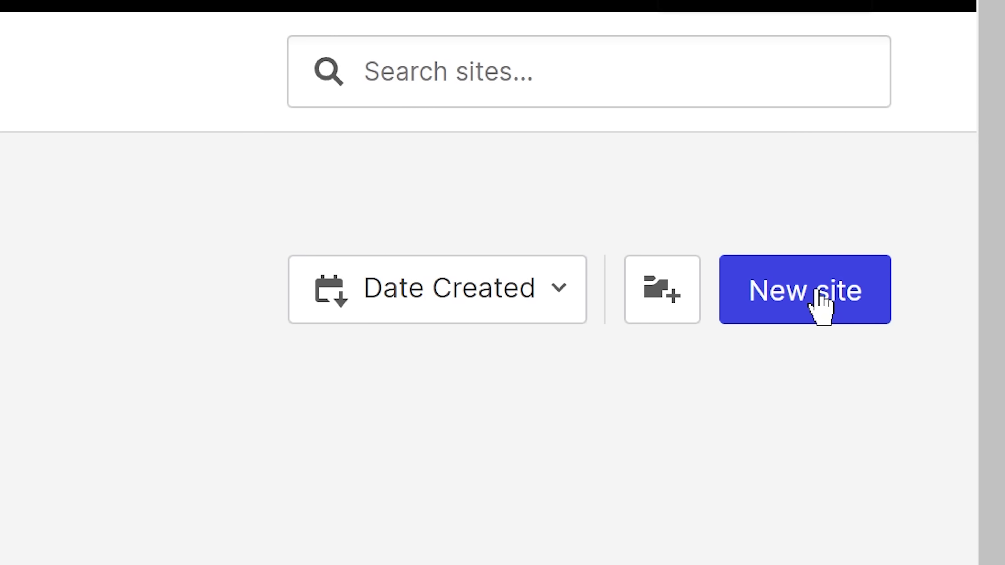
{"action": "left_click", "coordinate": [821, 307]}
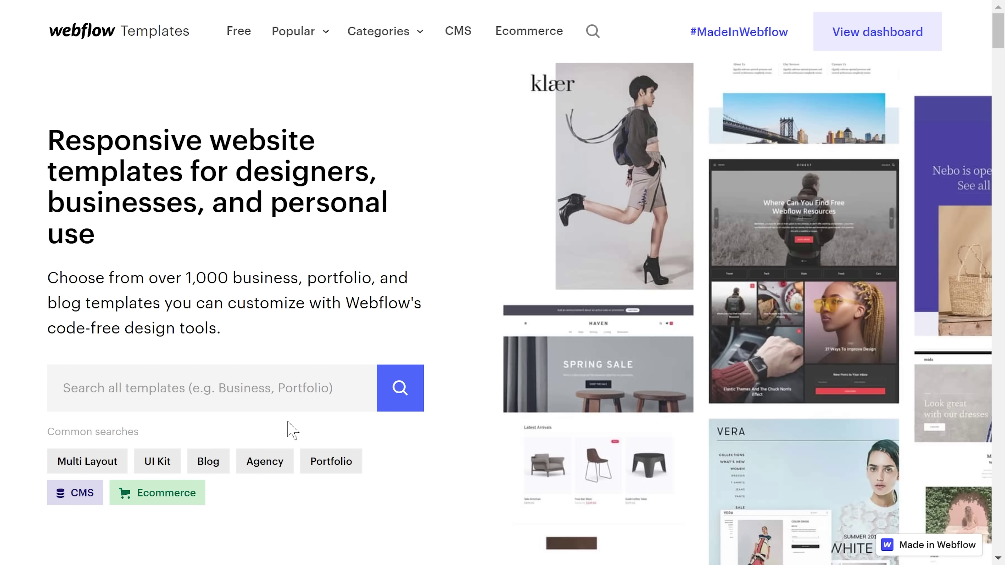
- Search the template library for SaaS and open the Techplus X template
{"action": "left_click", "coordinate": [259, 386]}
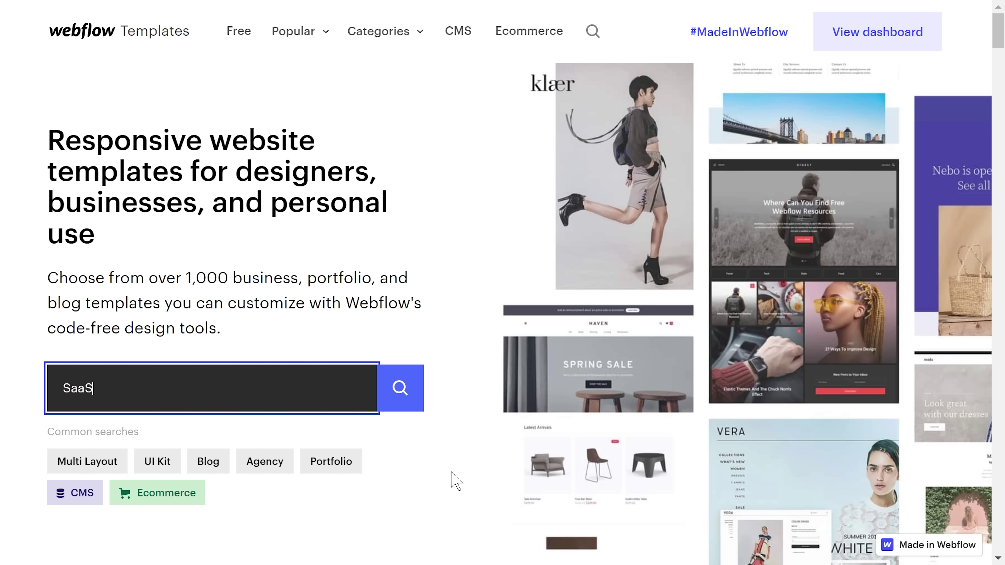
{"action": "key", "text": "Return"}
{"action": "scroll", "coordinate": [975, 213], "scroll_direction": "down", "scroll_amount": 8}
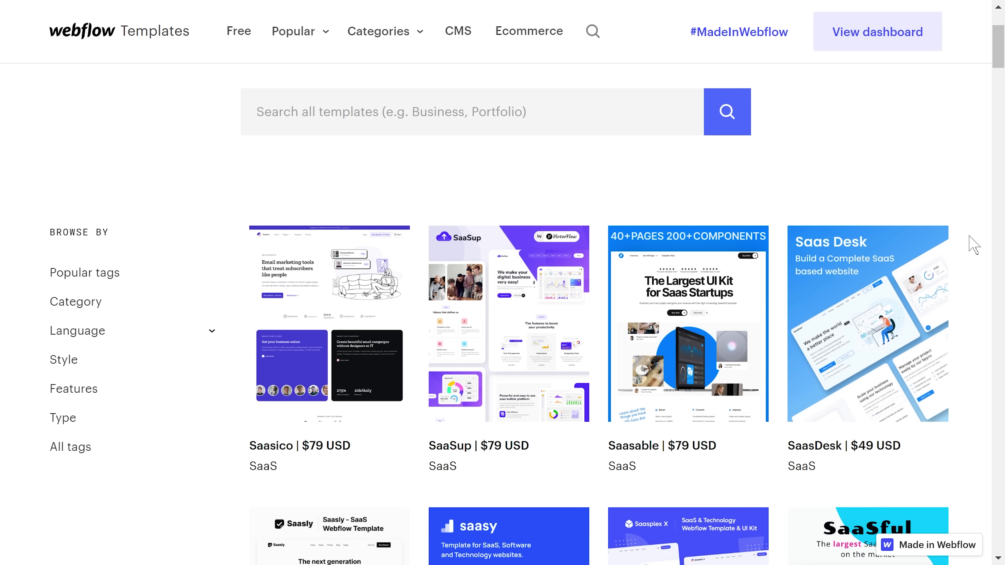
{"action": "scroll", "coordinate": [993, 313], "scroll_direction": "down", "scroll_amount": 10}
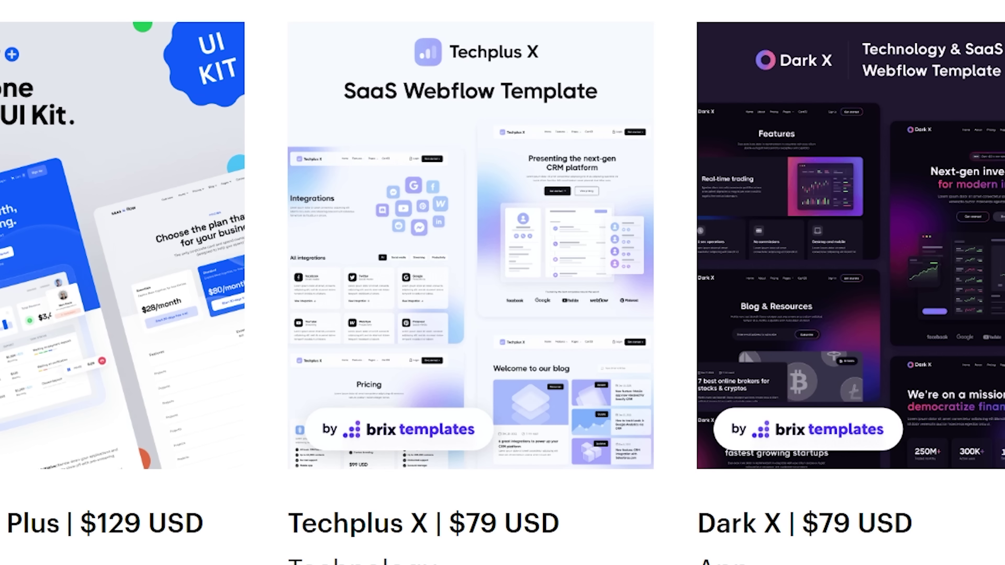
{"action": "left_click", "coordinate": [511, 179]}
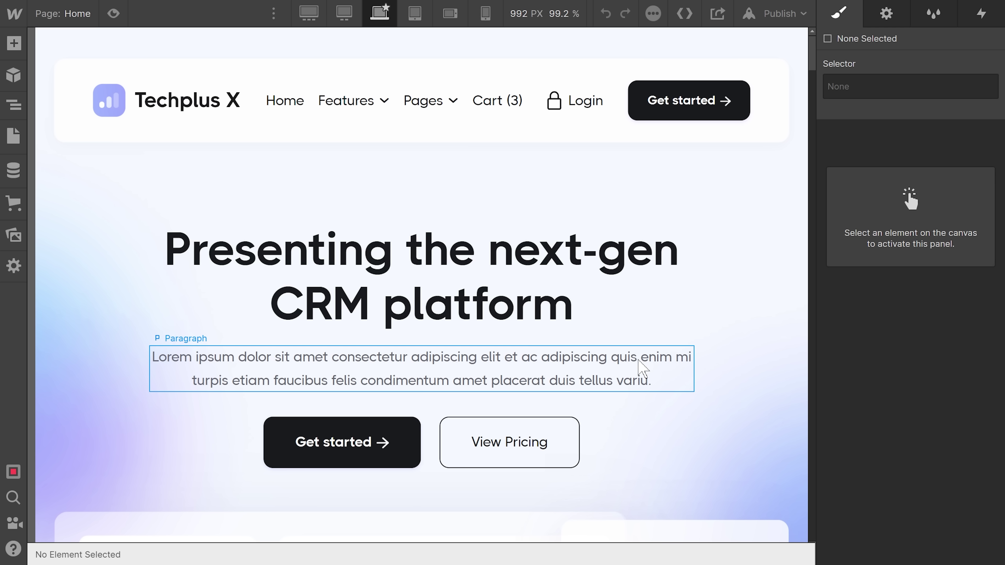
- Replace "CRM" with "crypto" in the Home page's hero title "Presenting the next-gen CRM platform"
{"action": "scroll", "coordinate": [692, 284], "scroll_direction": "down", "scroll_amount": 10}
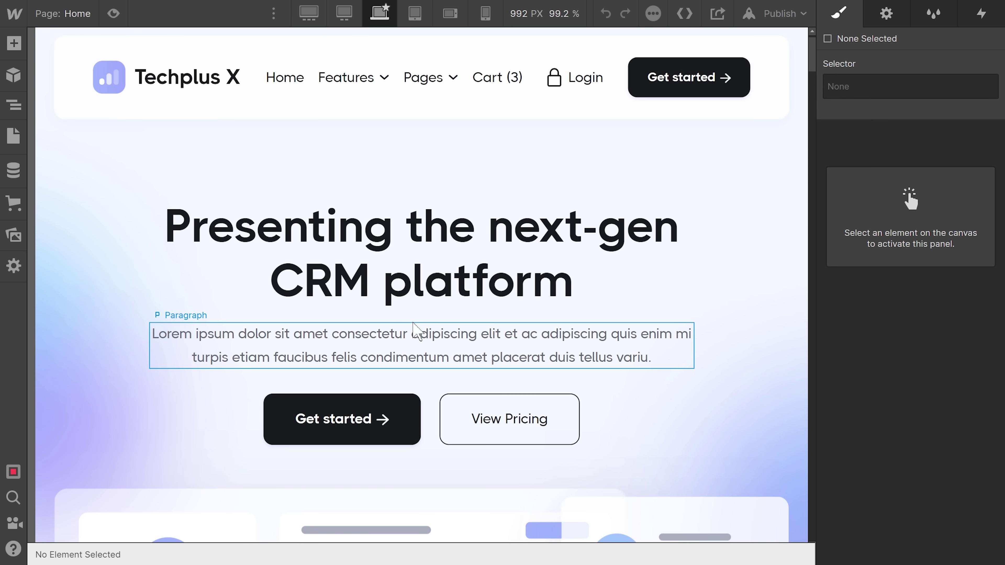
{"action": "scroll", "coordinate": [312, 332], "scroll_direction": "down", "scroll_amount": 20}
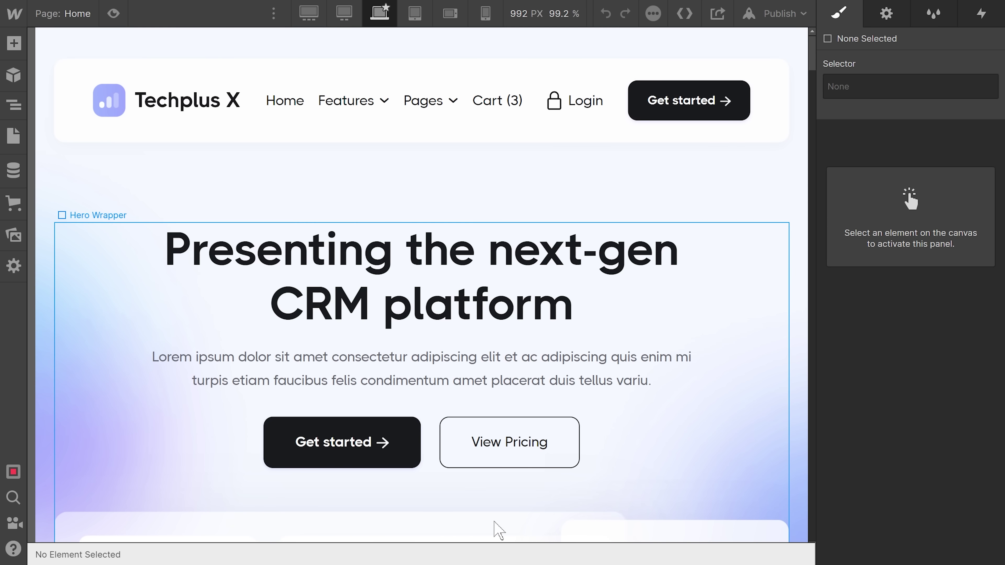
{"action": "left_click", "coordinate": [759, 426]}
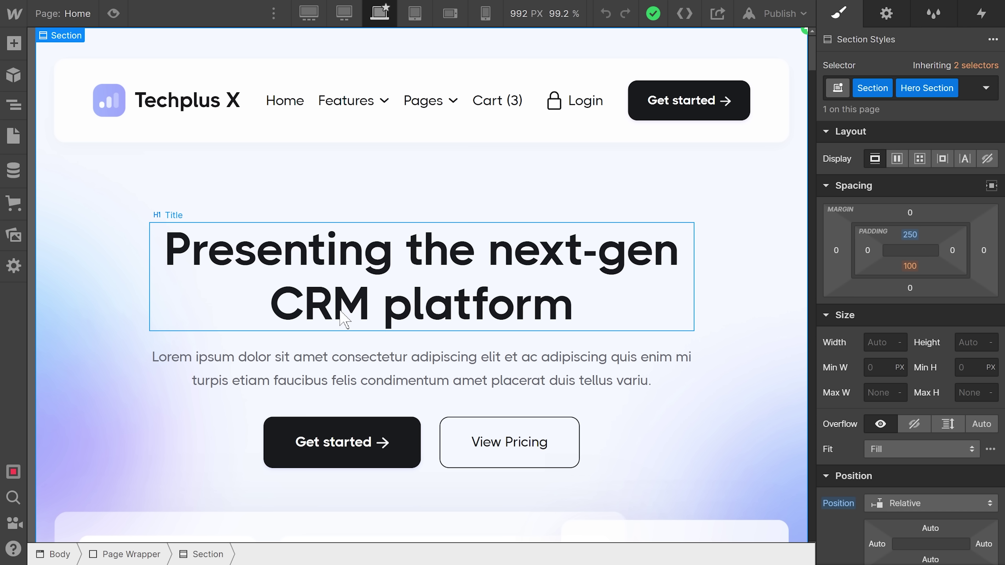
{"action": "left_click", "coordinate": [344, 319]}
{"action": "double_click", "coordinate": [324, 306]}
{"action": "type", "text": "cr"}
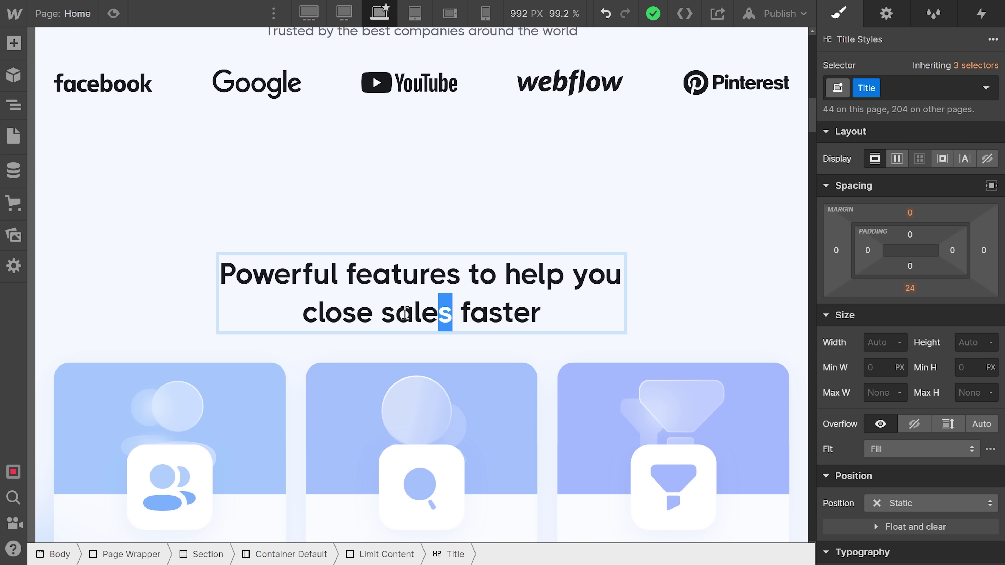
- Reword the features heading as "Powerful features to help you grow your portfolio faster"
{"action": "left_click_drag", "start_coordinate": [404, 314], "coordinate": [302, 317]}
{"action": "type", "text": "grow yfaster"}
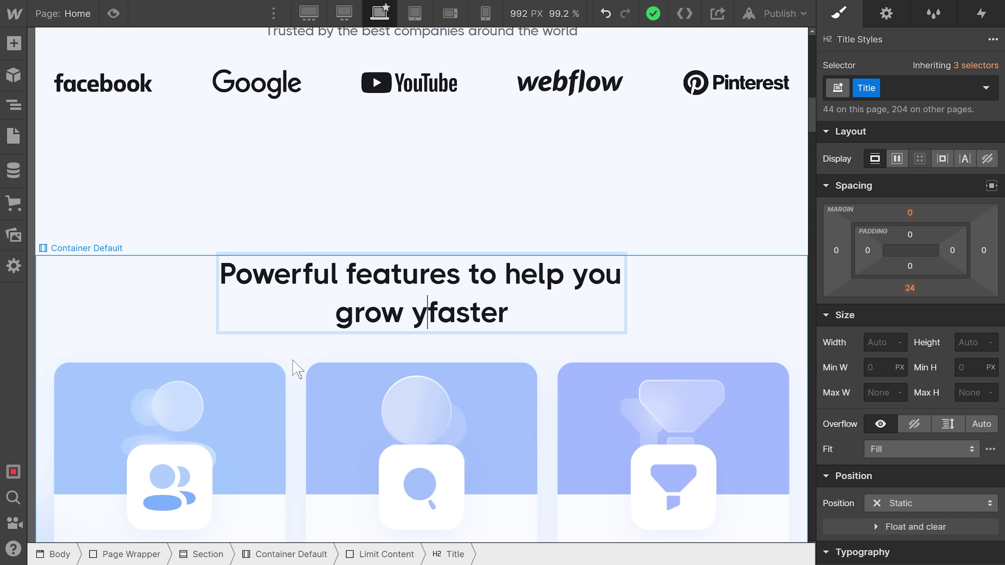
{"action": "type", "text": "io"}
{"action": "left_click", "coordinate": [229, 204]}
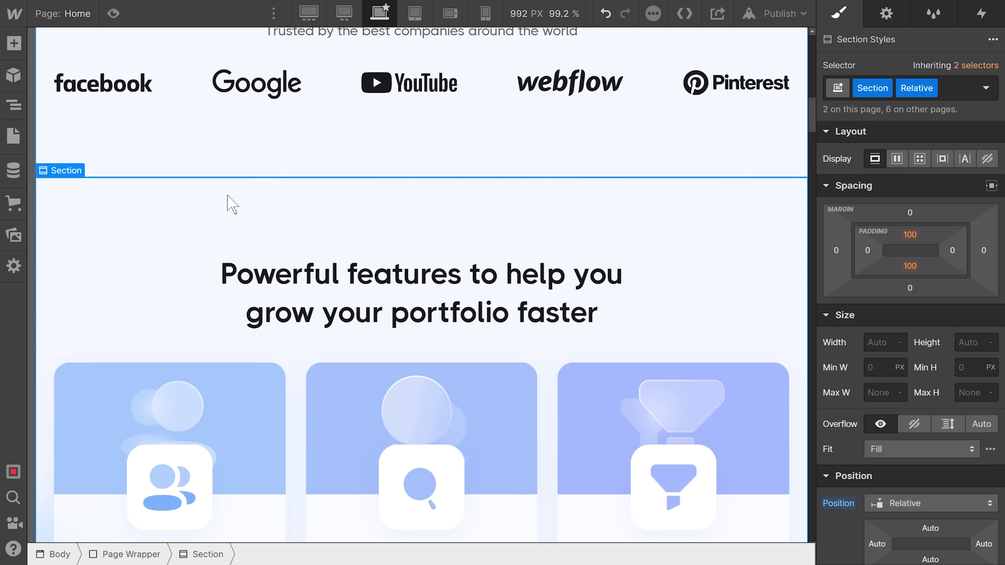
- Replace the last words of the text below the features section with "better positions"
{"action": "scroll", "coordinate": [599, 332], "scroll_direction": "down", "scroll_amount": 10}
{"action": "double_click", "coordinate": [738, 196]}
{"action": "left_click_drag", "start_coordinate": [738, 196], "coordinate": [580, 196]}
{"action": "type", "text": "better positions"}
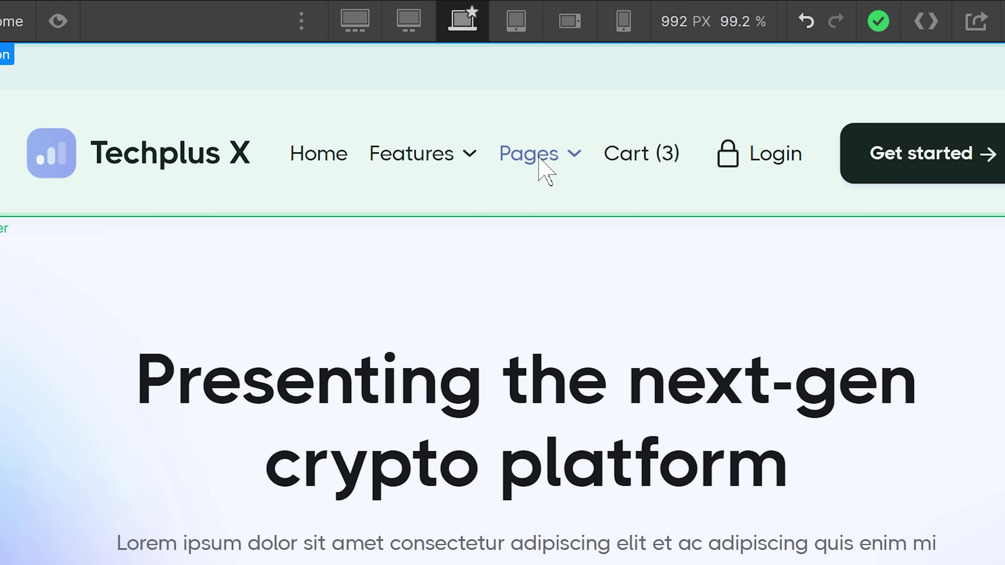
- Open the navigation bar component for editing
{"action": "double_click", "coordinate": [462, 122]}
{"action": "left_click", "coordinate": [589, 139]}
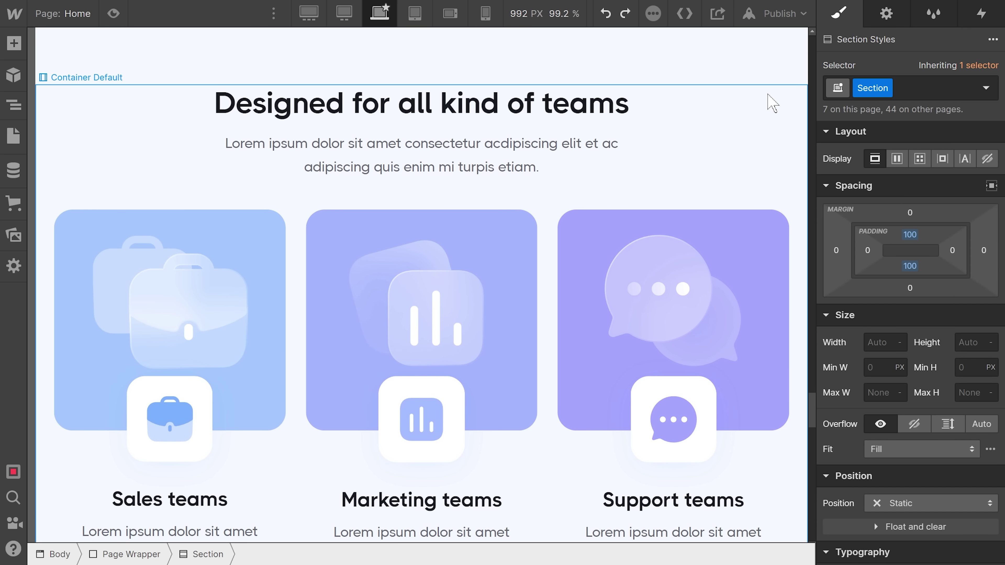
- Delete the "Designed for all kind of teams" section and select the "Latest Articles" section
{"action": "left_click", "coordinate": [772, 104]}
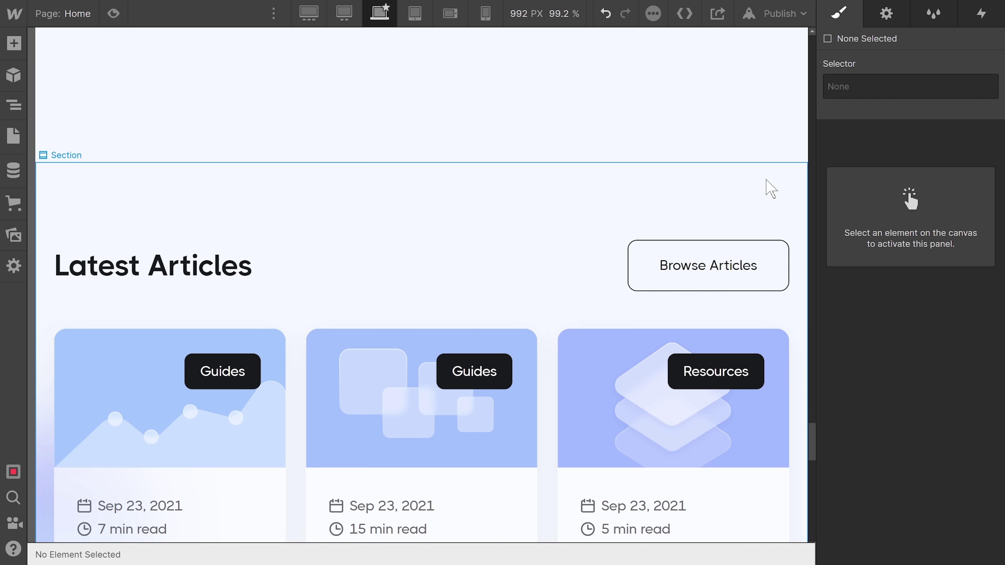
{"action": "left_click", "coordinate": [771, 189]}
{"action": "scroll", "coordinate": [769, 188], "scroll_direction": "down", "scroll_amount": 10}
- Bring the hero section's main dashboard image into Figma by pasting it on the no-code-project page
{"action": "left_click_drag", "start_coordinate": [812, 483], "coordinate": [819, 90]}
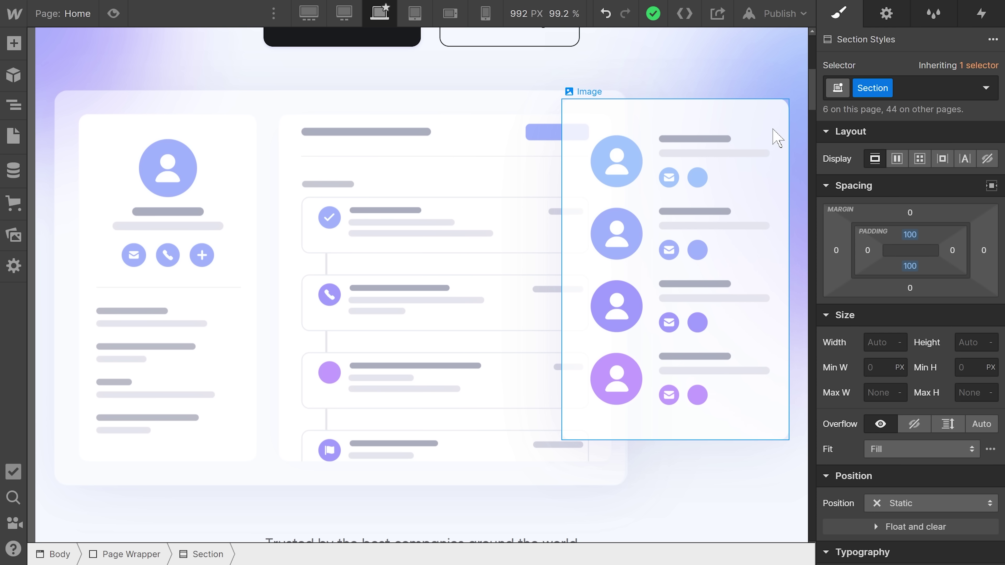
{"action": "left_click", "coordinate": [776, 138]}
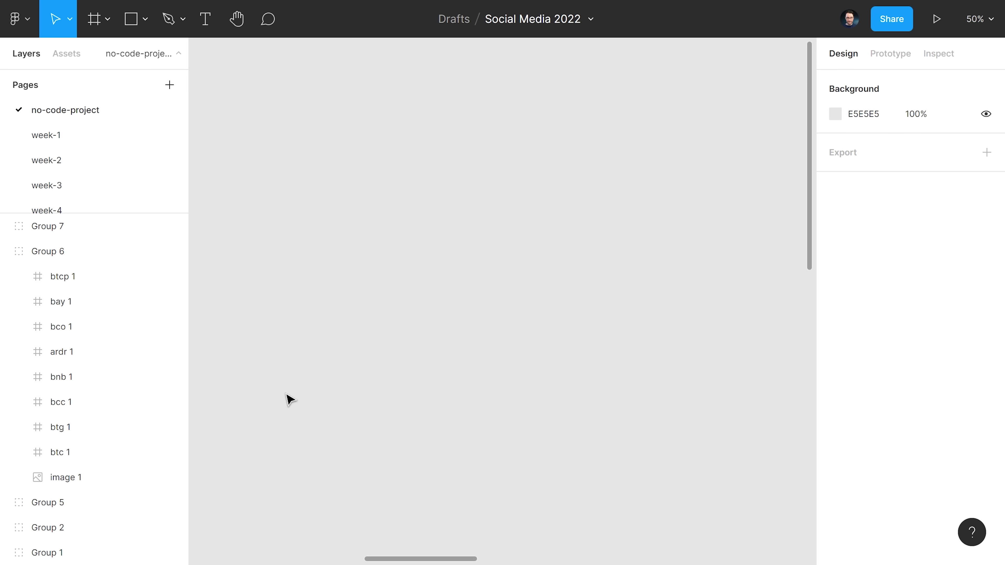
{"action": "key", "text": "ctrl+v"}
{"action": "scroll", "coordinate": [495, 336], "scroll_direction": "up", "scroll_amount": 3}
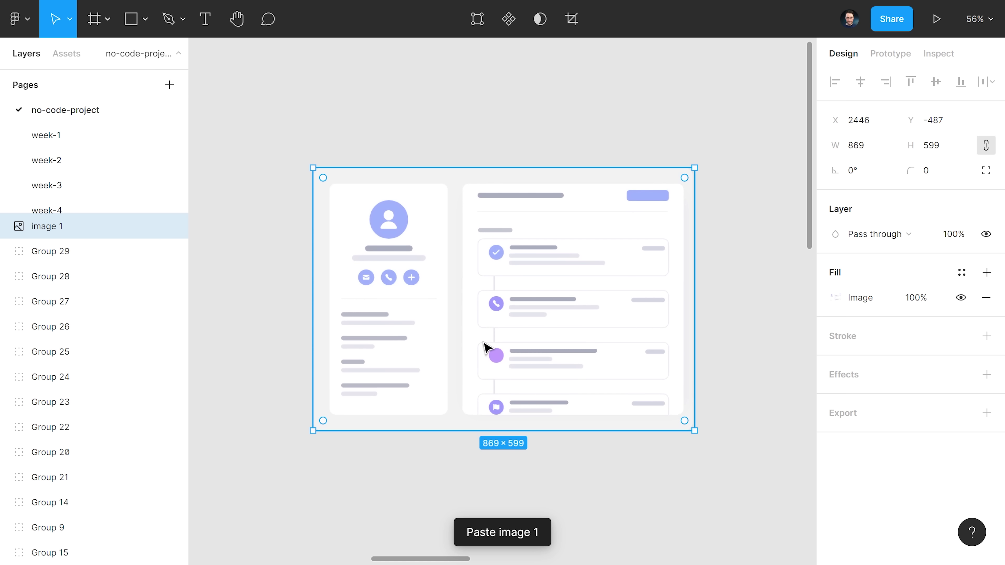
- Cover avatars in the pasted hero images with crypto icons, placing btc 1 on the main profile and etc 1 on the third contact
{"action": "left_click", "coordinate": [612, 521]}
{"action": "left_click_drag", "start_coordinate": [613, 520], "coordinate": [430, 354]}
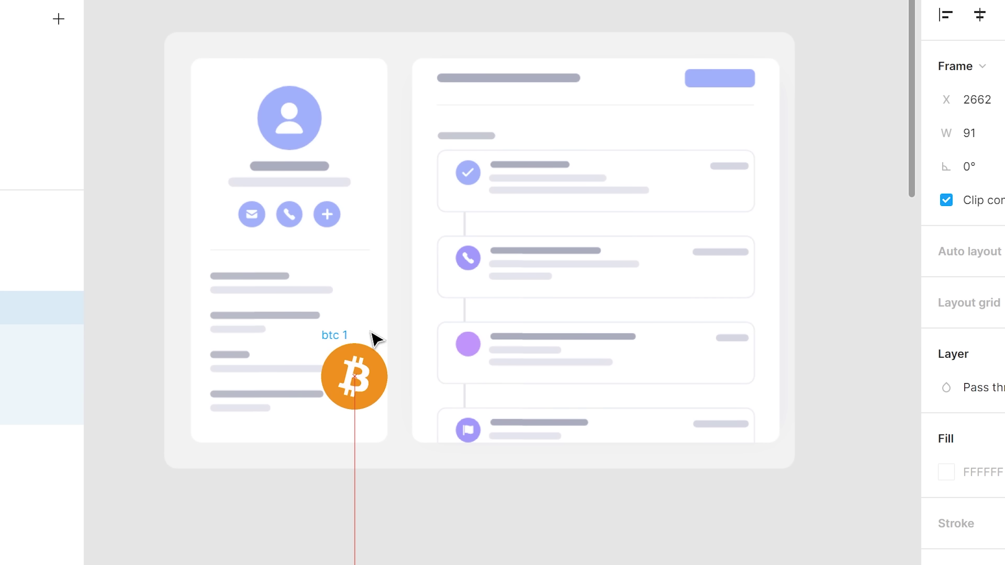
{"action": "left_click_drag", "start_coordinate": [322, 121], "coordinate": [279, 275]}
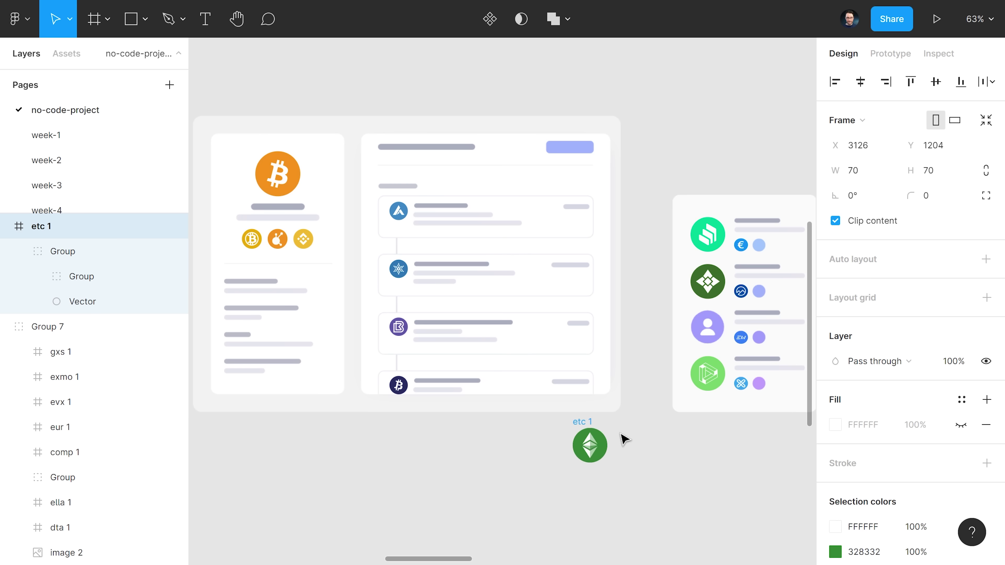
{"action": "left_click_drag", "start_coordinate": [718, 326], "coordinate": [718, 330]}
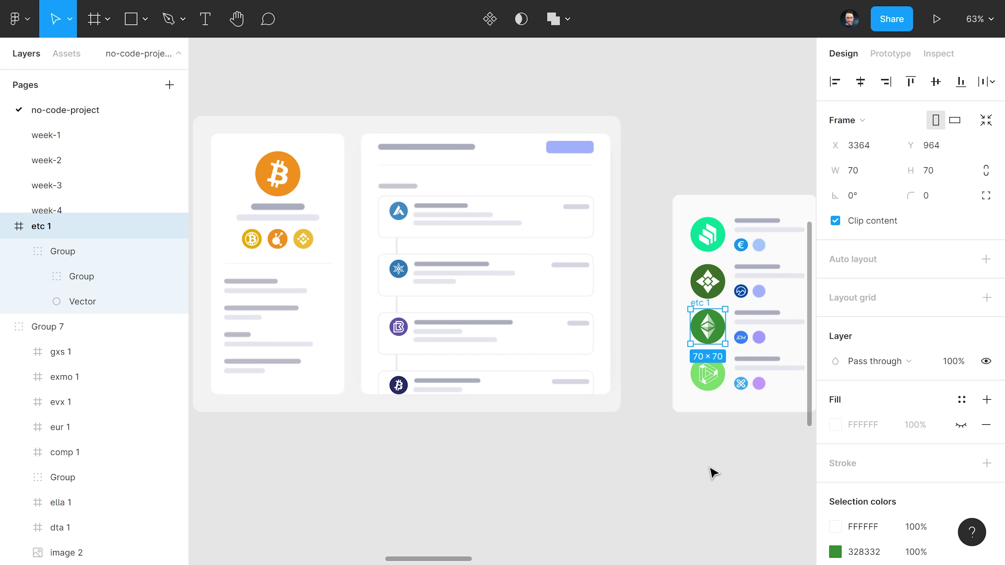
{"action": "scroll", "coordinate": [714, 473], "scroll_direction": "right", "scroll_amount": 3}
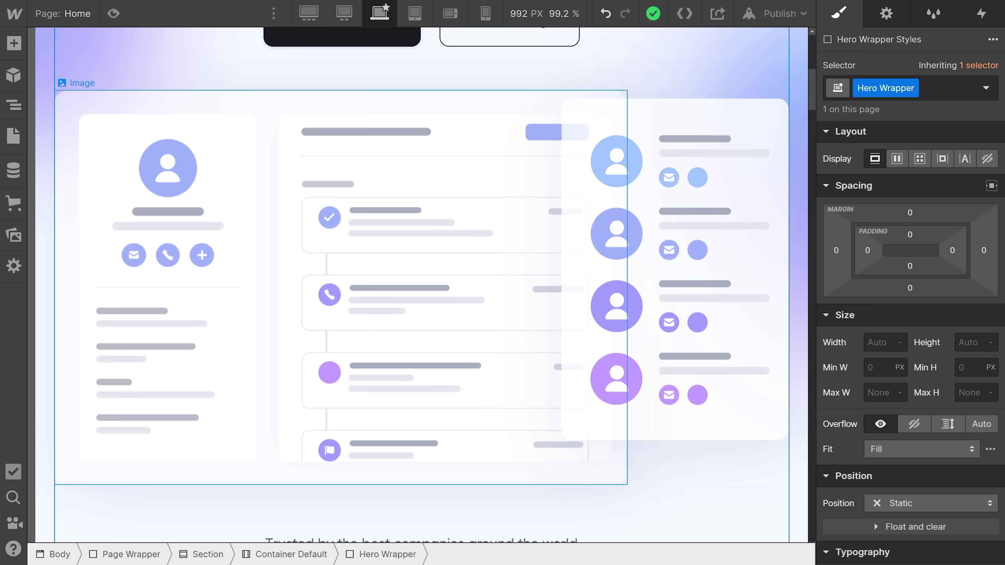
- Switch back to Webflow and replace the main hero image with the edited version showing crypto icons
{"action": "left_click", "coordinate": [214, 112]}
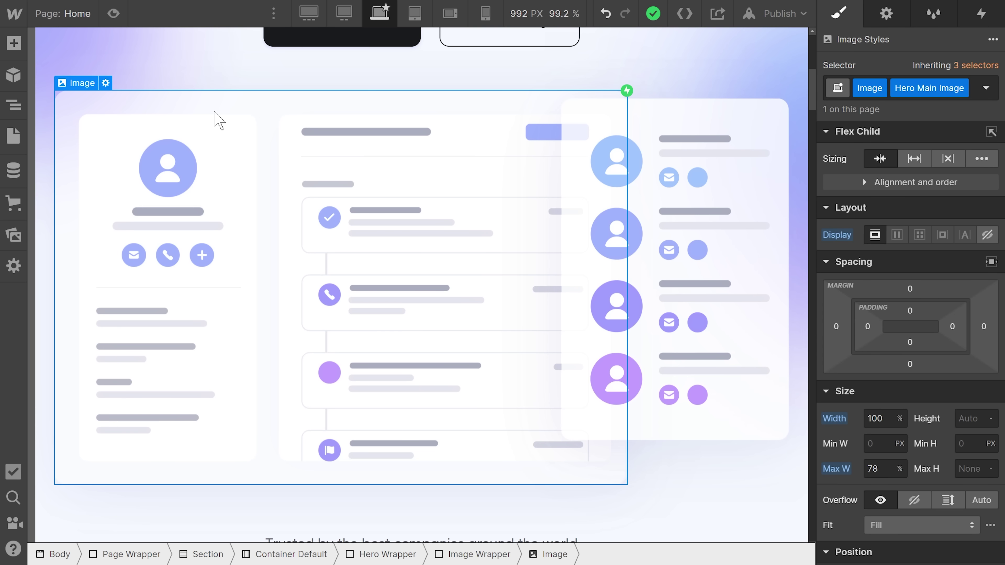
{"action": "left_click", "coordinate": [106, 83]}
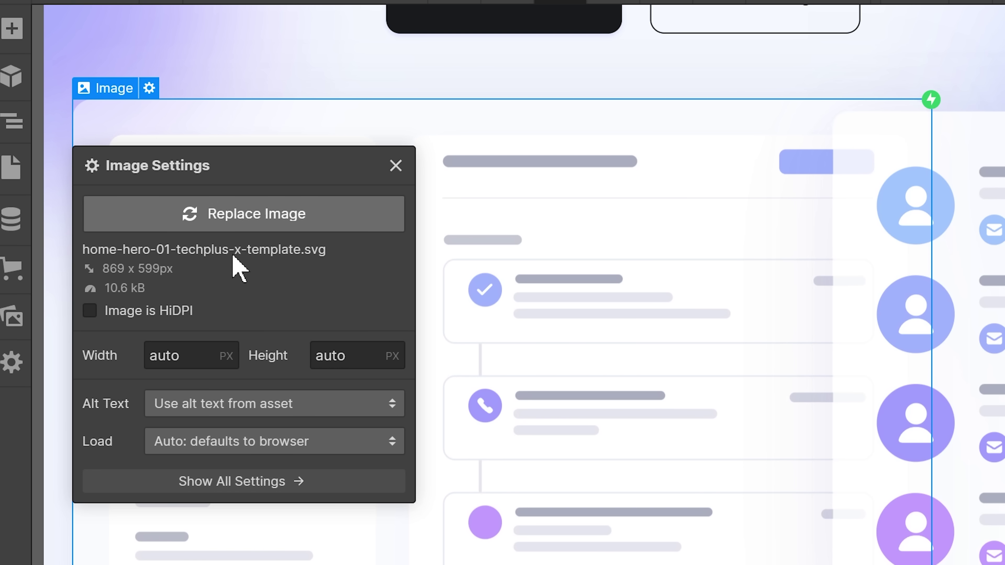
{"action": "left_click", "coordinate": [319, 144]}
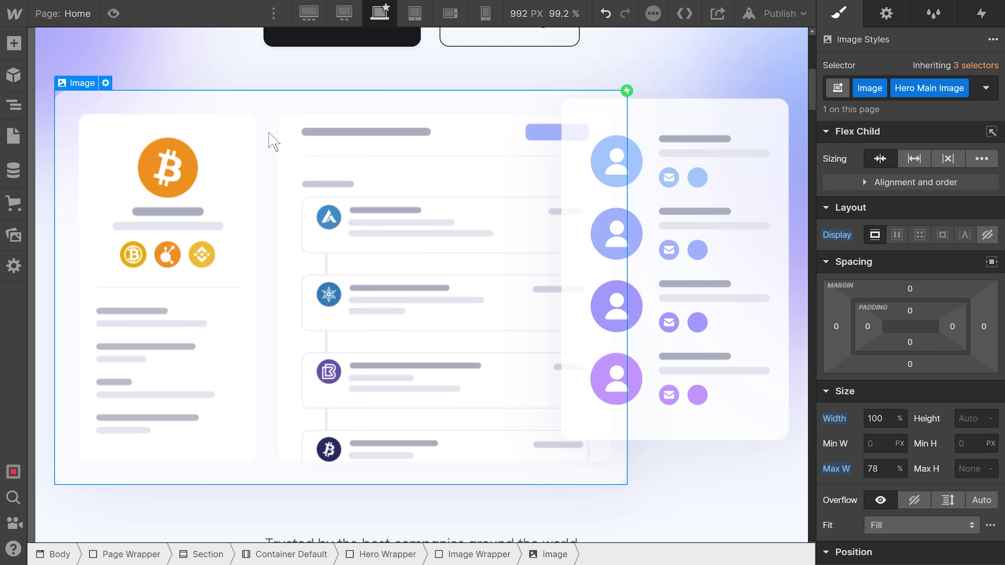
- Replace the hero's overlapping contacts image with its crypto-icon version, and edit the image setting beside "Close better positions, faster"
{"action": "left_click", "coordinate": [662, 206]}
{"action": "left_click", "coordinate": [613, 91]}
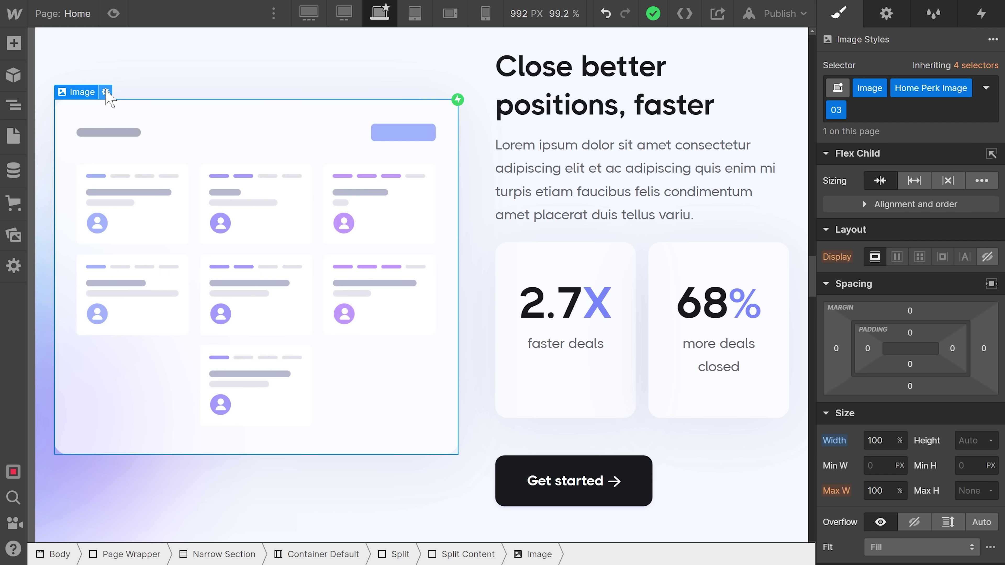
{"action": "left_click", "coordinate": [106, 92]}
{"action": "left_click", "coordinate": [174, 178]}
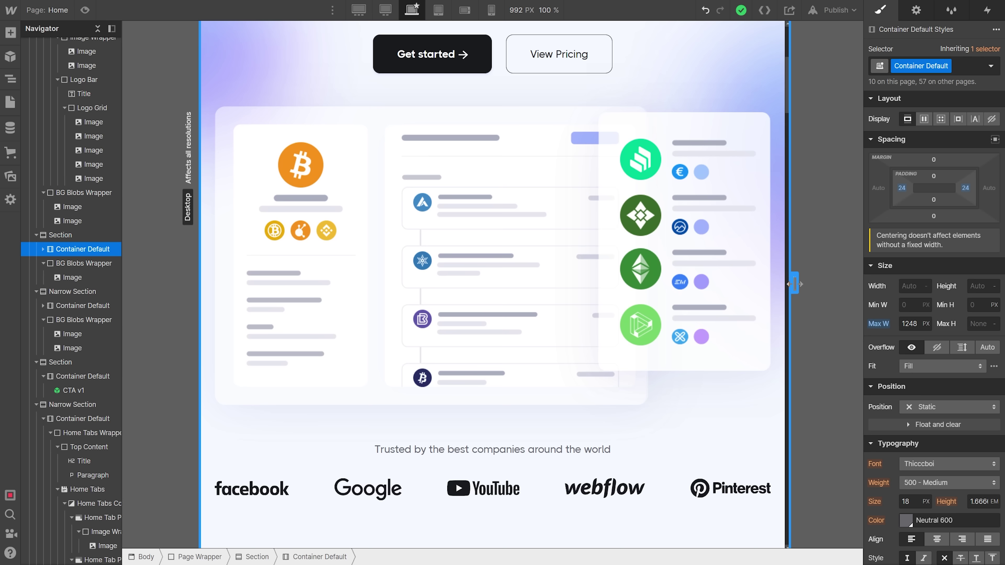
{"action": "left_click_drag", "start_coordinate": [855, 287], "coordinate": [756, 294]}
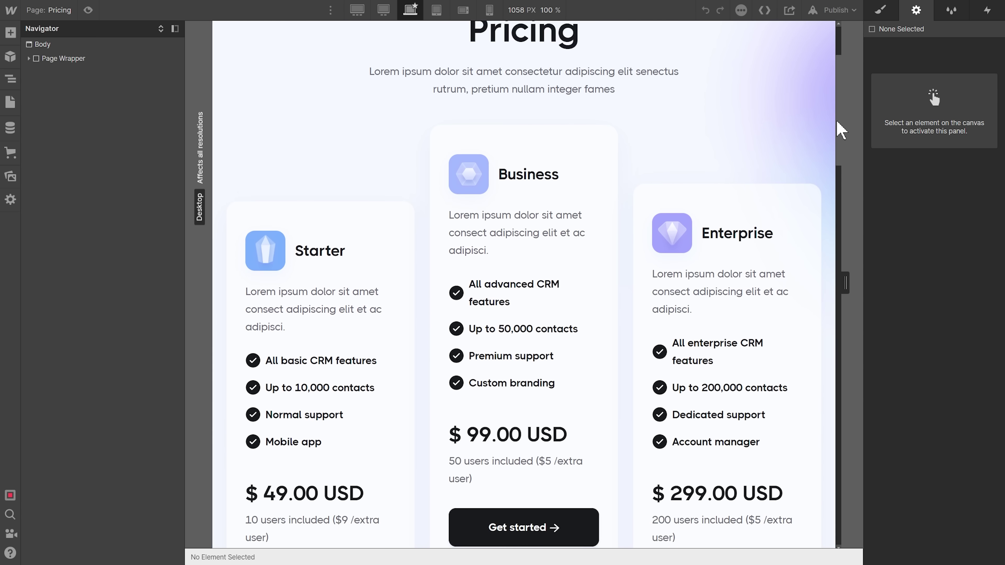
- In the Ecommerce packages, set the Starter package's Feature 2 to "Realtime with a 15 min. delay"
{"action": "left_click_drag", "start_coordinate": [837, 121], "coordinate": [837, 140]}
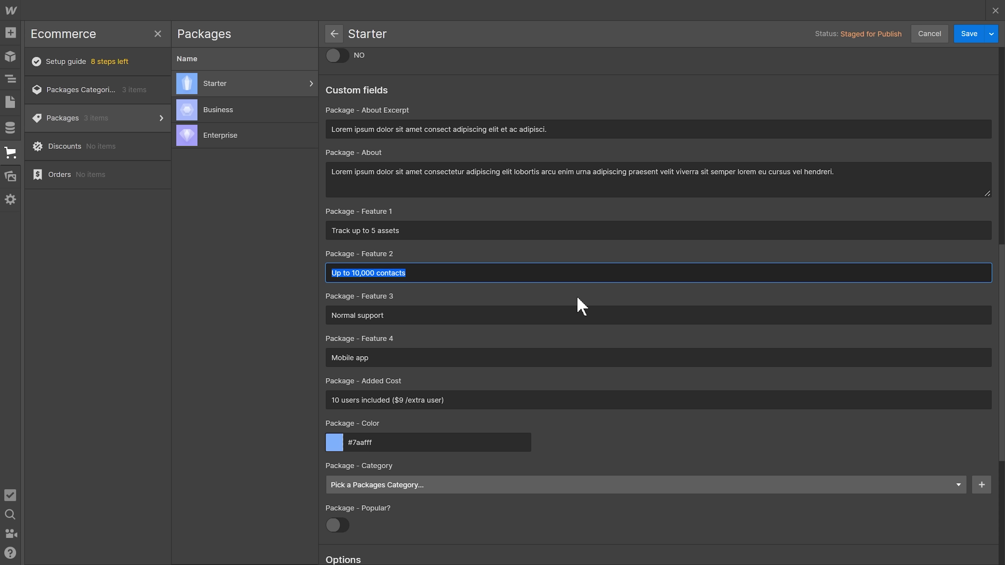
{"action": "type", "text": "Realtime"}
{"action": "type", "text": " wi"}
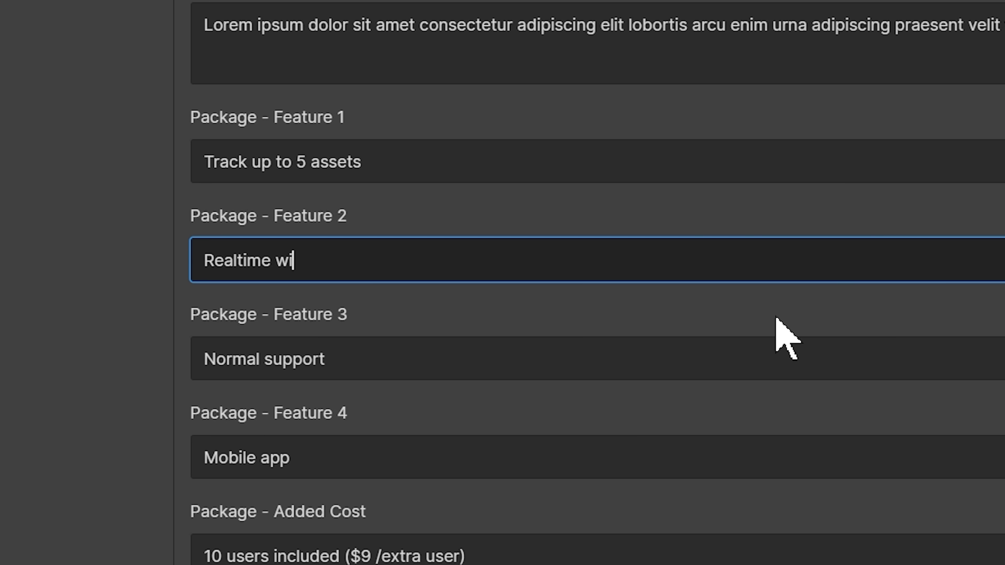
{"action": "type", "text": "th a"}
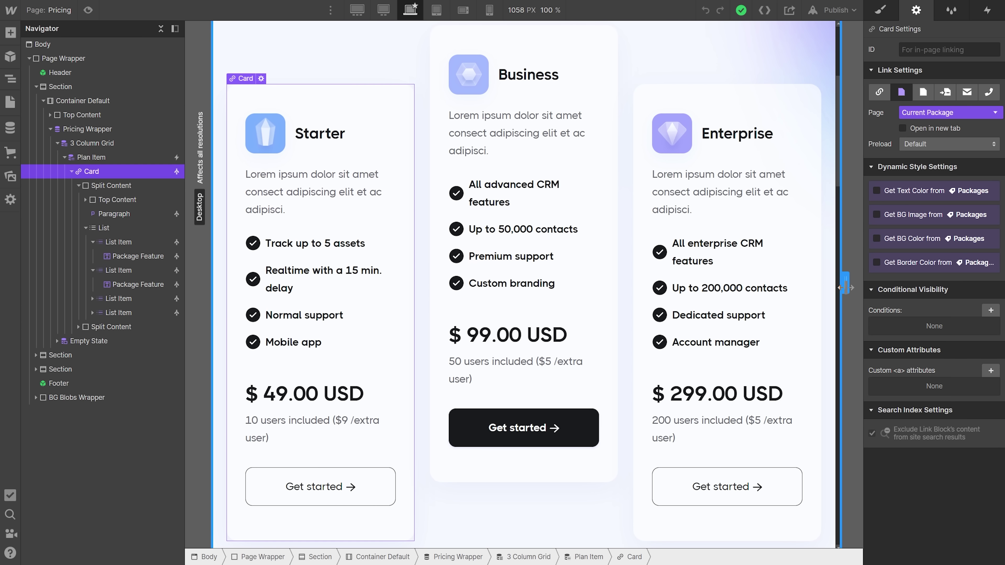
- Publish the site to its webflow.io domain and look through the live home page
{"action": "left_click_drag", "start_coordinate": [845, 288], "coordinate": [877, 288]}
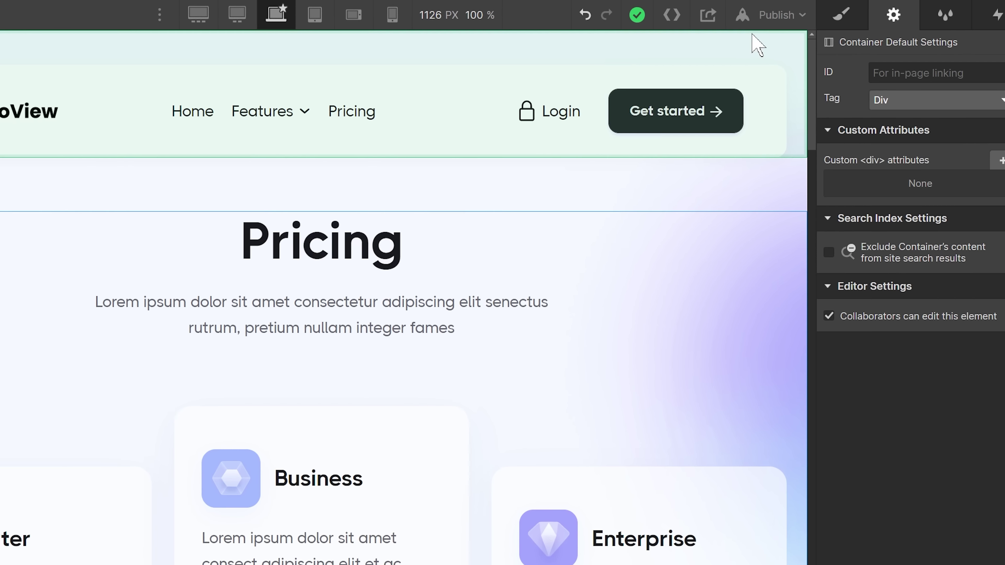
{"action": "left_click", "coordinate": [775, 15]}
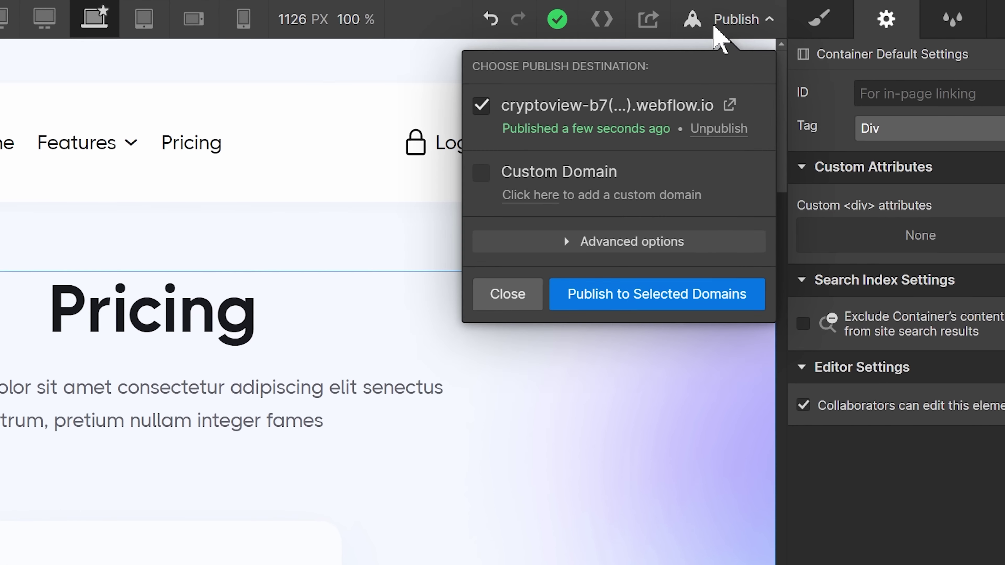
{"action": "left_click", "coordinate": [757, 236]}
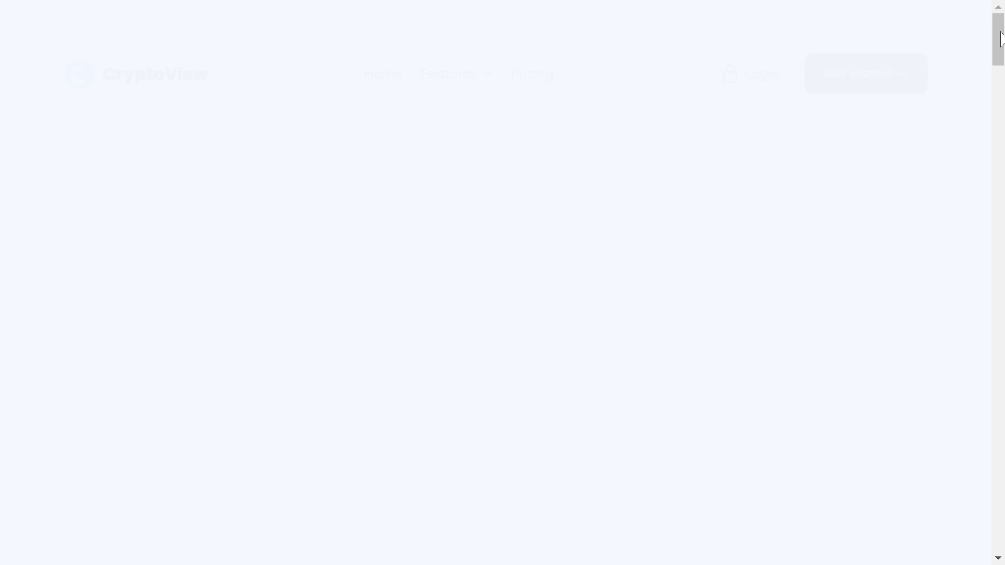
{"action": "left_click_drag", "start_coordinate": [1001, 37], "coordinate": [1003, 212]}
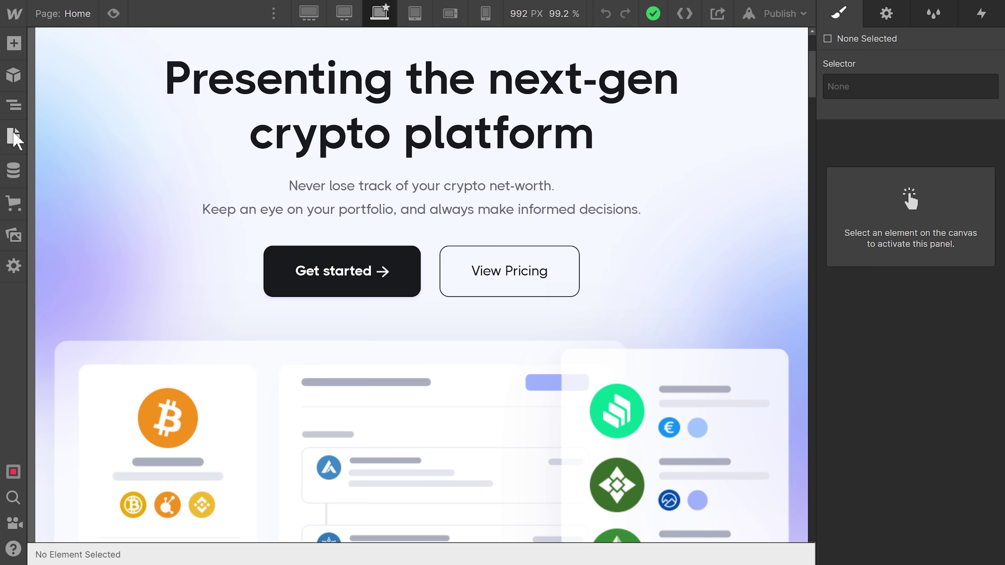
- Create a new static page named Login
{"action": "left_click", "coordinate": [16, 137]}
{"action": "left_click", "coordinate": [356, 91]}
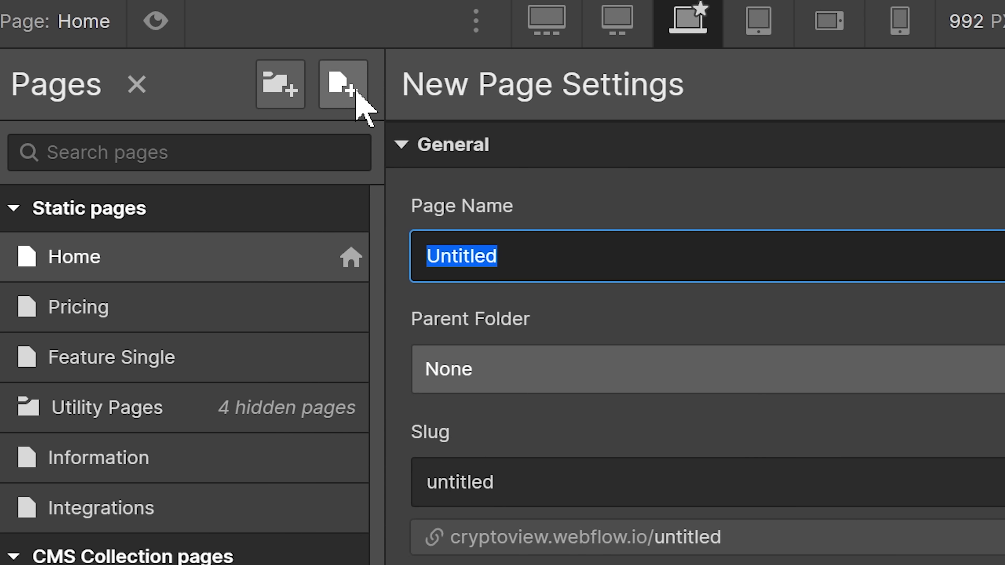
{"action": "type", "text": "4"}
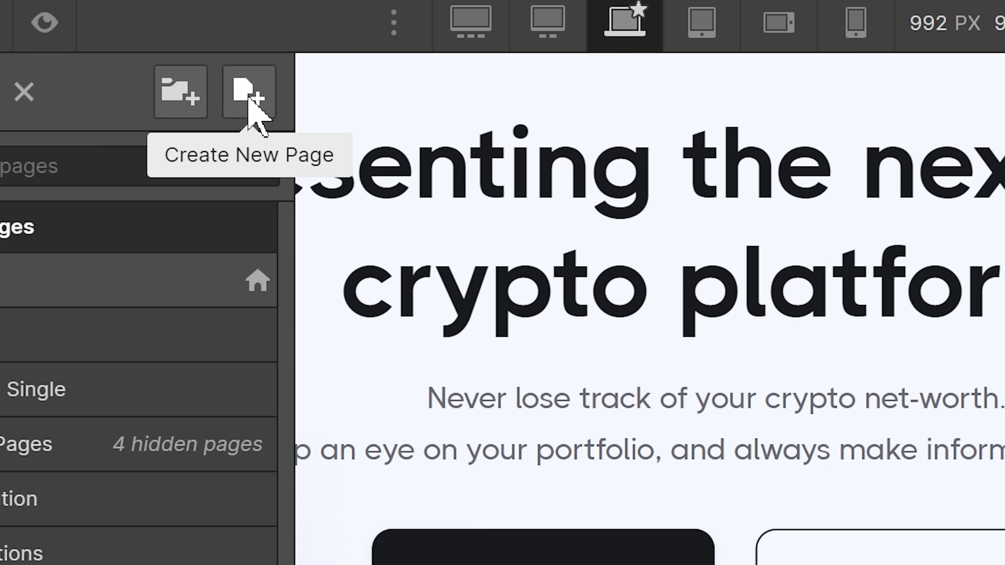
{"action": "left_click", "coordinate": [246, 99]}
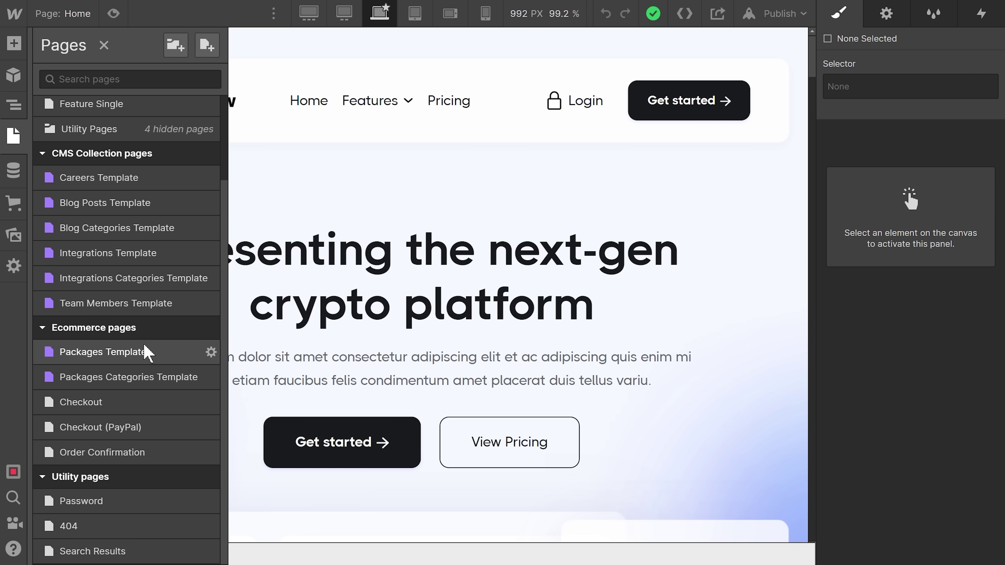
- Copy the Utility Page Content Password block from the Password utility page
{"action": "left_click", "coordinate": [147, 507]}
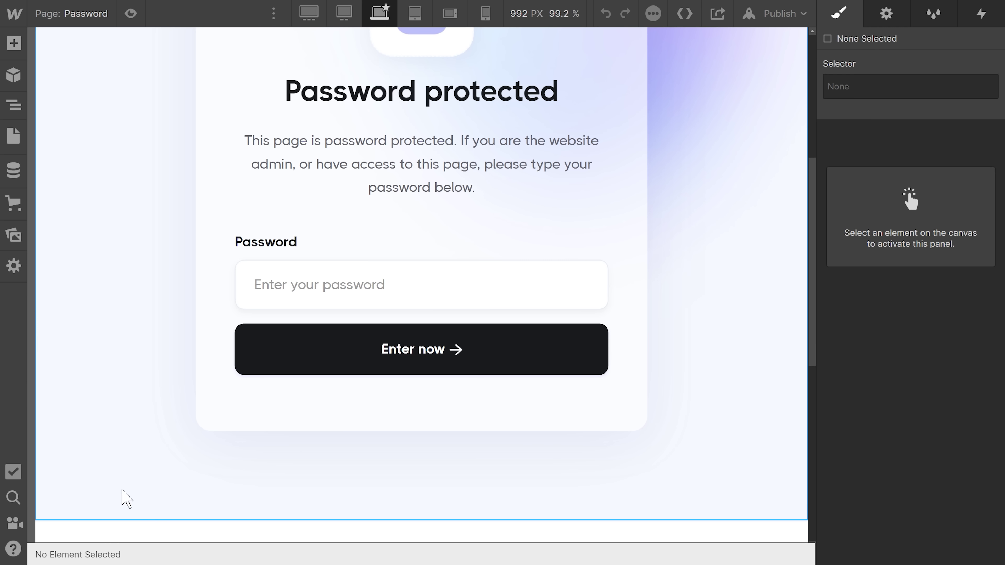
{"action": "right_click", "coordinate": [234, 243]}
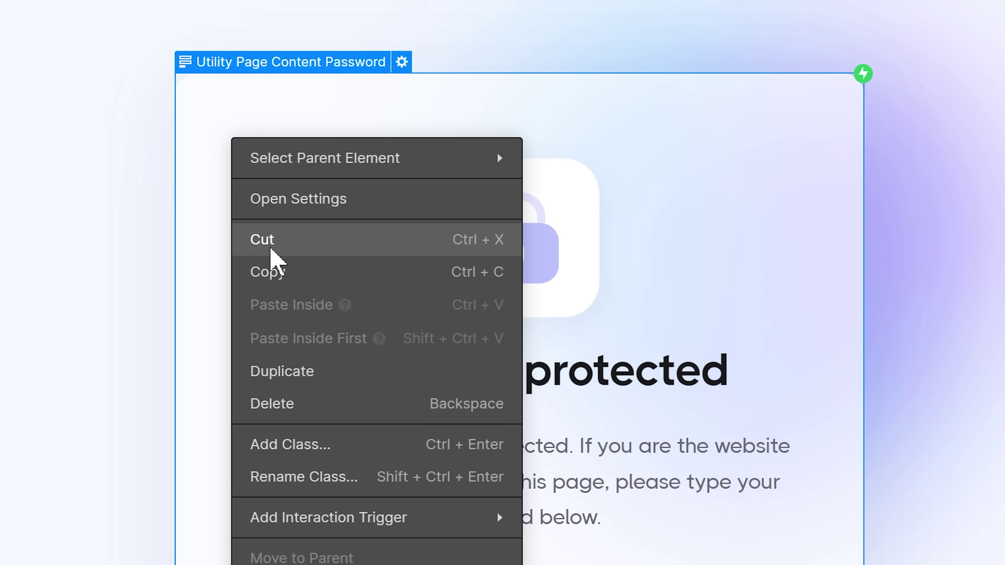
{"action": "left_click", "coordinate": [276, 272]}
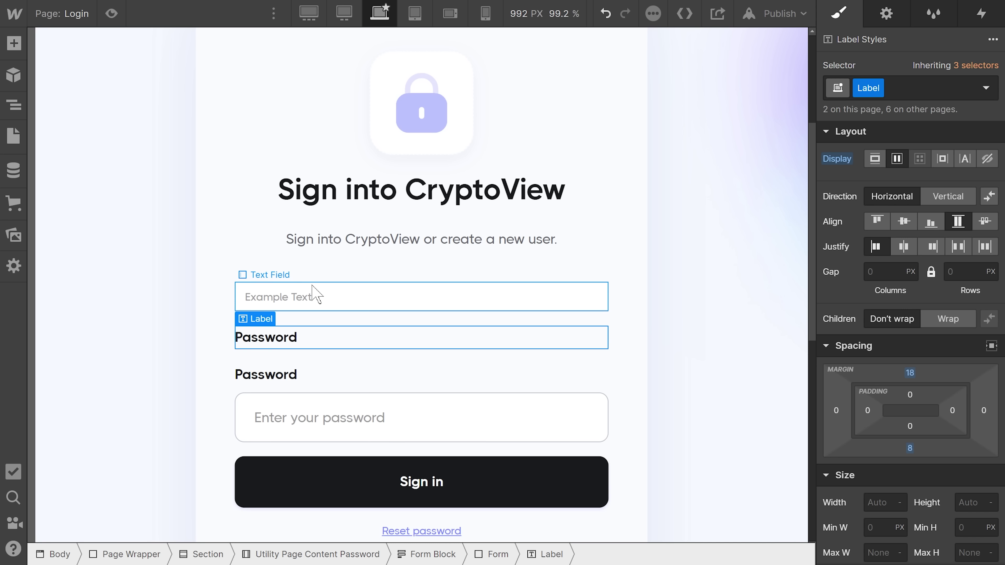
- Move the upper Password label above the new text field on the Login page and change its text to "Email"
{"action": "left_click_drag", "start_coordinate": [314, 292], "coordinate": [287, 293]}
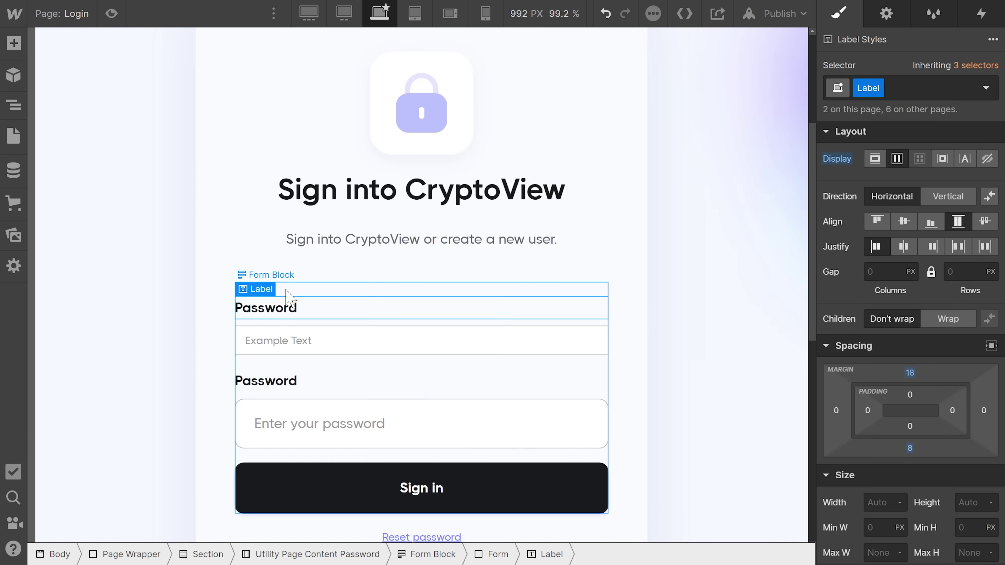
{"action": "type", "text": "Email"}
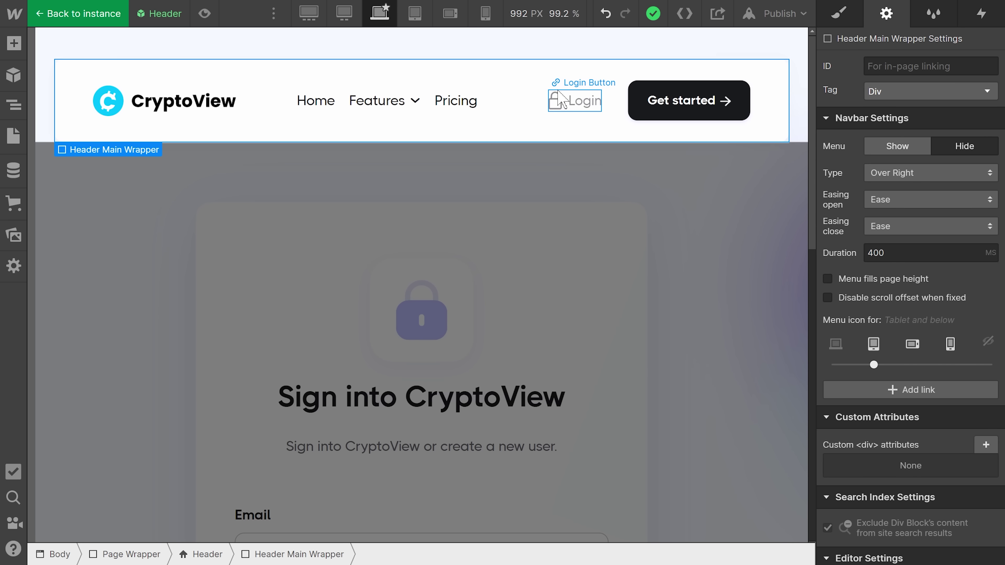
- Link the Login button in the Header component to the Login page
{"action": "left_click", "coordinate": [561, 99]}
{"action": "left_click", "coordinate": [929, 445]}
{"action": "left_click", "coordinate": [929, 466]}
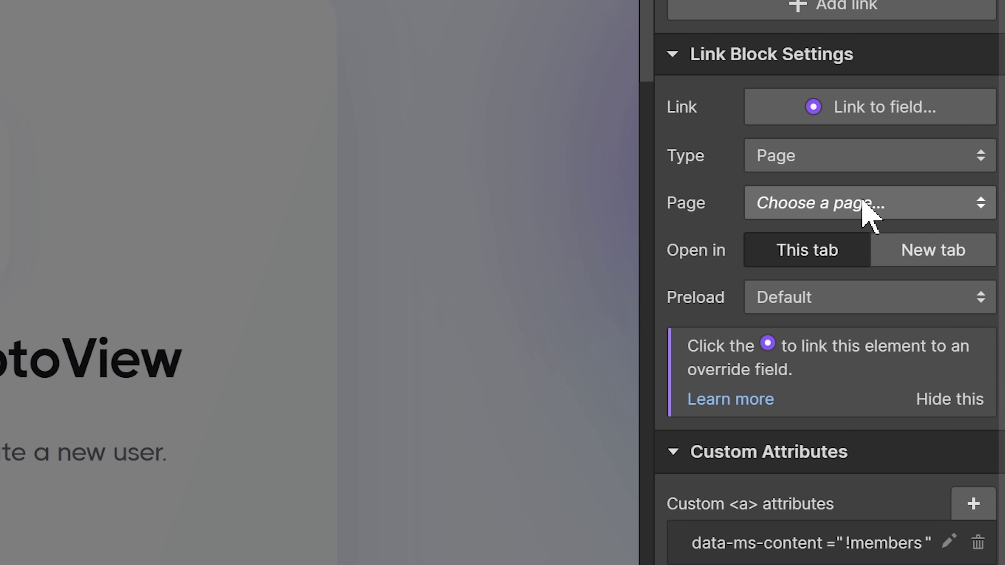
{"action": "left_click", "coordinate": [869, 216]}
{"action": "left_click", "coordinate": [866, 497]}
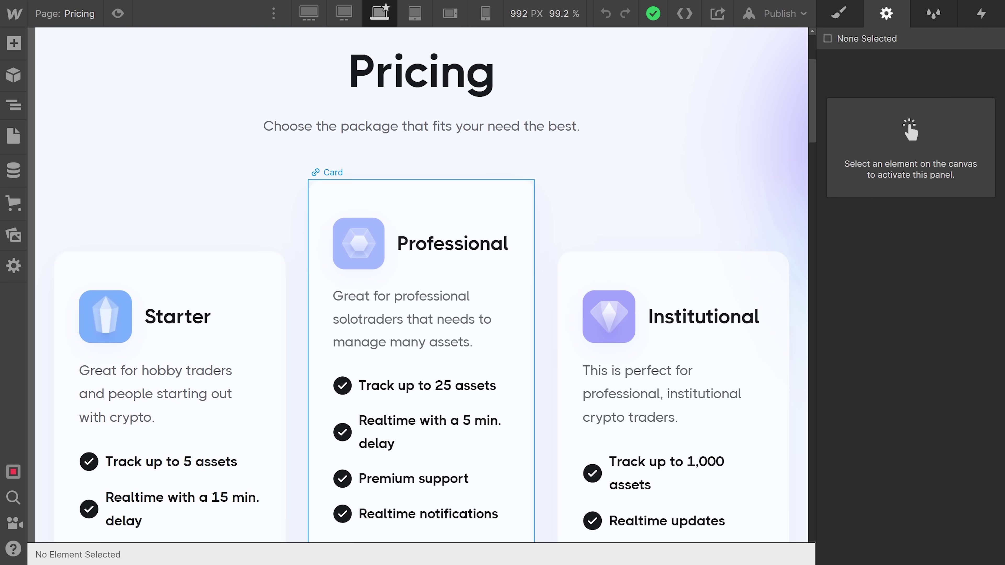
- Link the Professional pricing card to the Signup page and publish the site
{"action": "left_click", "coordinate": [475, 200]}
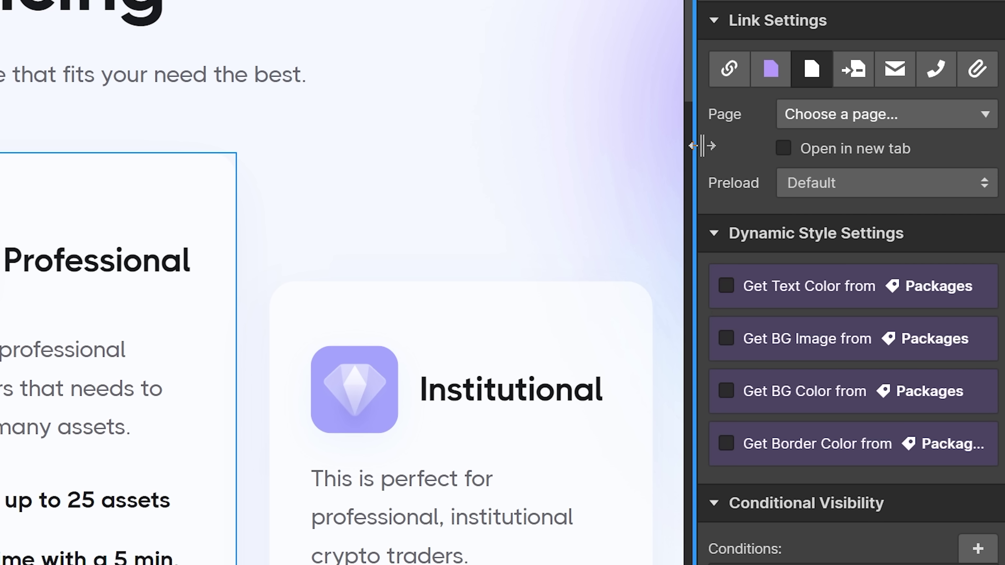
{"action": "left_click", "coordinate": [910, 152]}
{"action": "scroll", "coordinate": [909, 133], "scroll_direction": "down", "scroll_amount": 1}
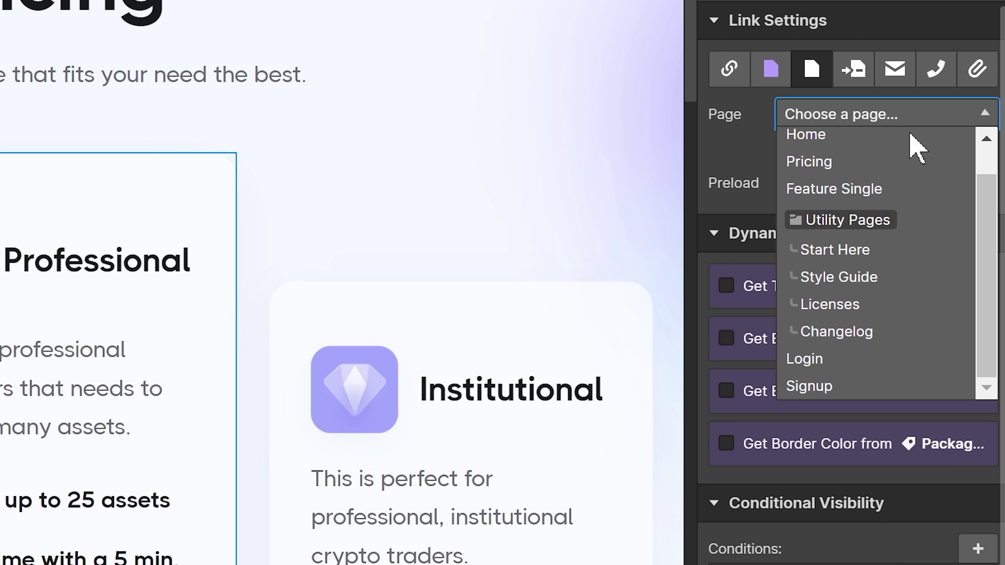
{"action": "left_click", "coordinate": [875, 387]}
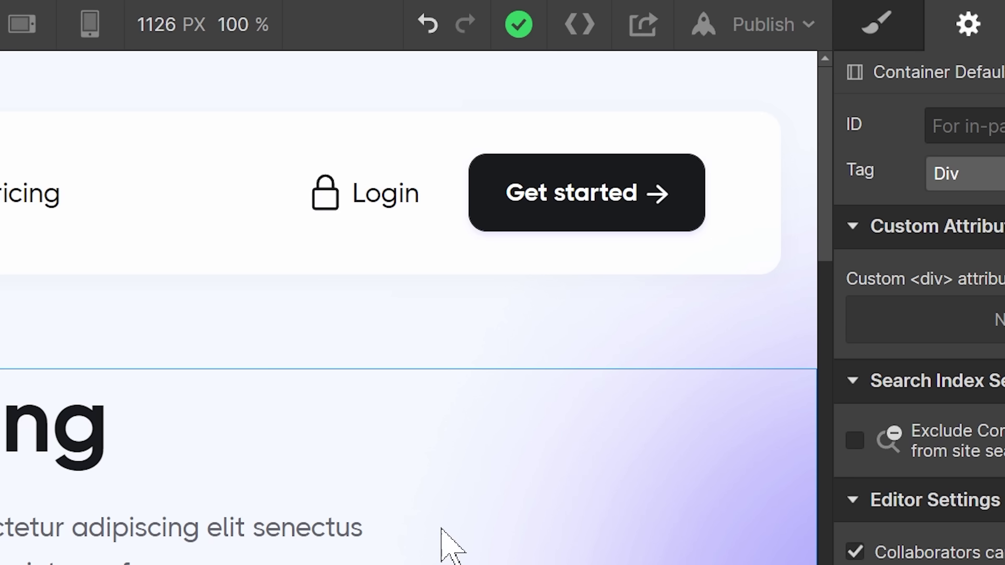
{"action": "left_click", "coordinate": [732, 36]}
{"action": "left_click", "coordinate": [726, 403]}
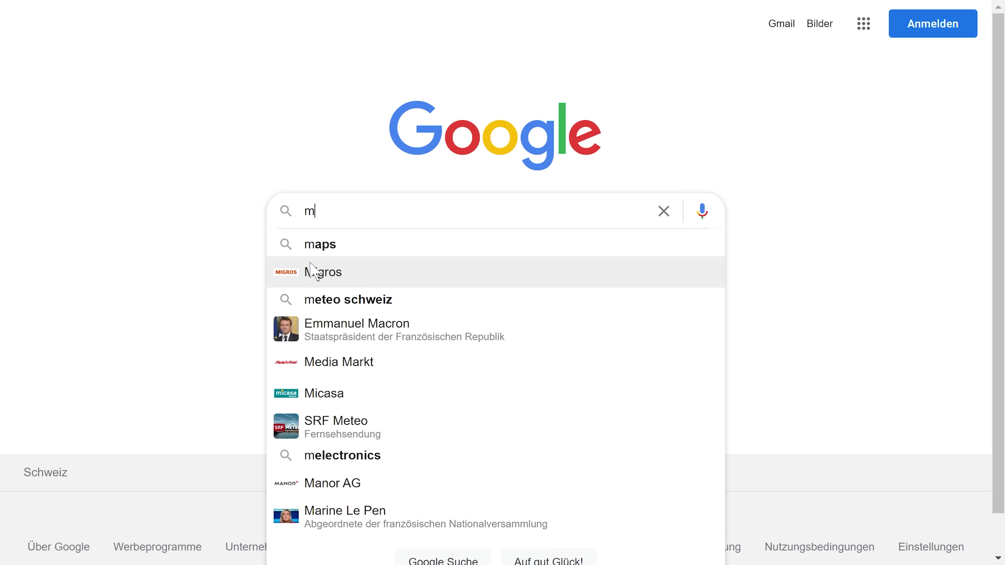
- Go to memberstack.io in the browser and start a free account by signing in with Google
{"action": "type", "text": "emberstack.io"}
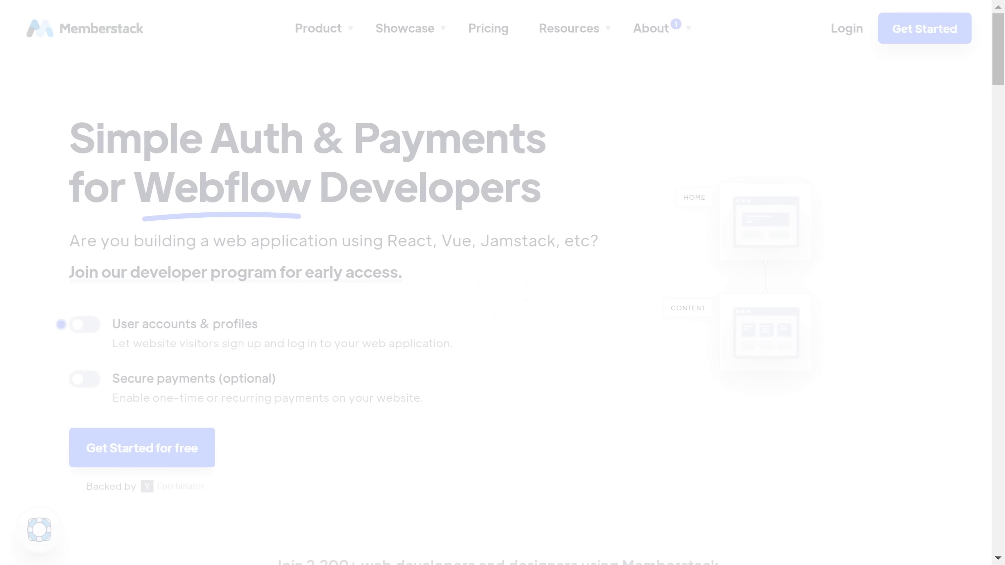
{"action": "left_click", "coordinate": [193, 453]}
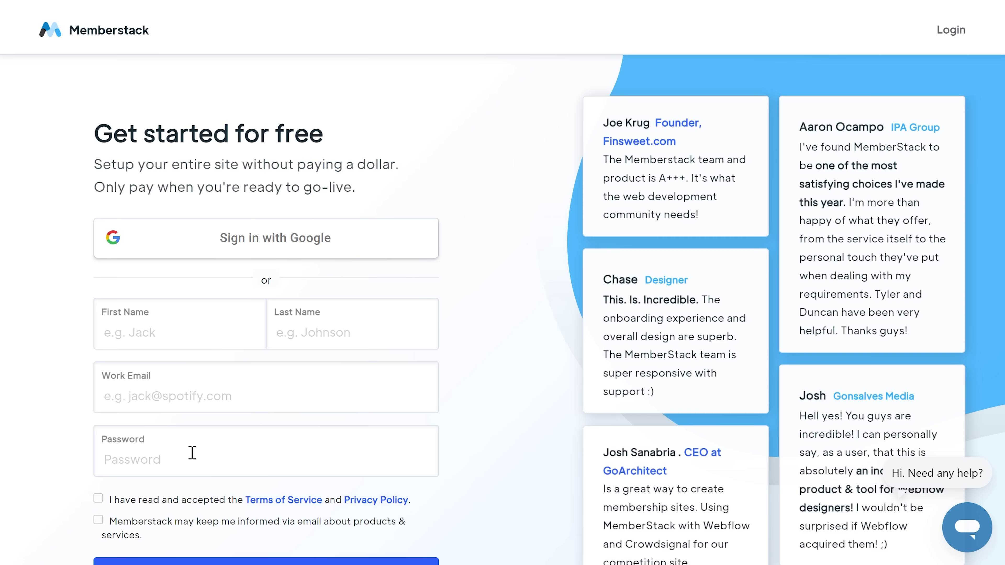
{"action": "left_click", "coordinate": [198, 237]}
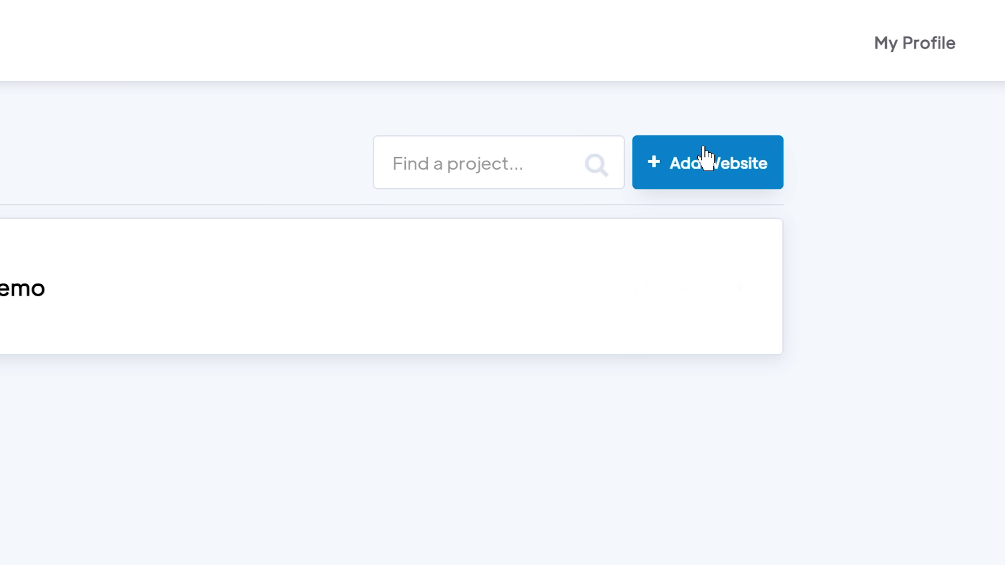
- Add a Webflow website in Memberstack with the industry Investments and payments accepted
{"action": "left_click", "coordinate": [707, 160]}
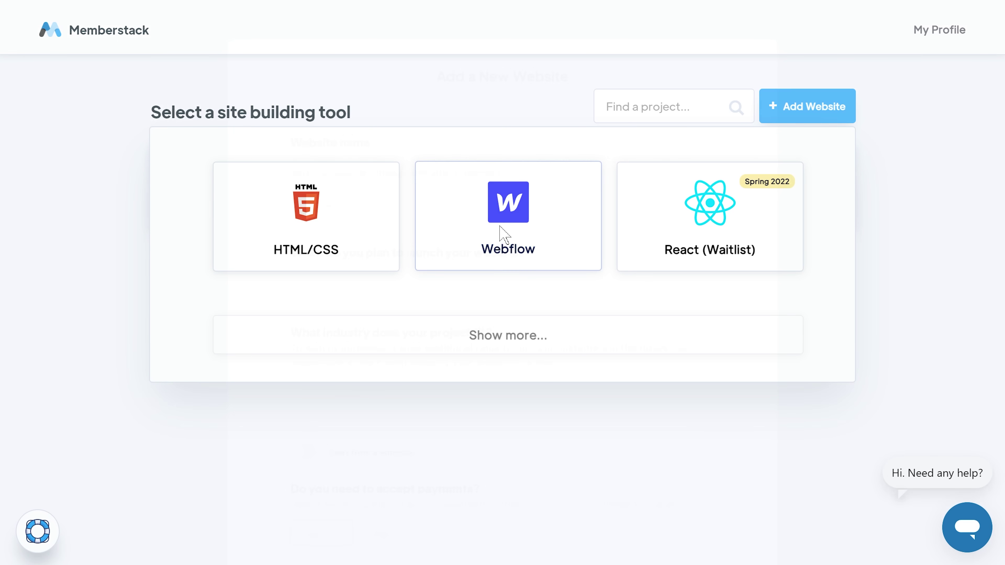
{"action": "left_click", "coordinate": [502, 222]}
{"action": "type", "text": "C"}
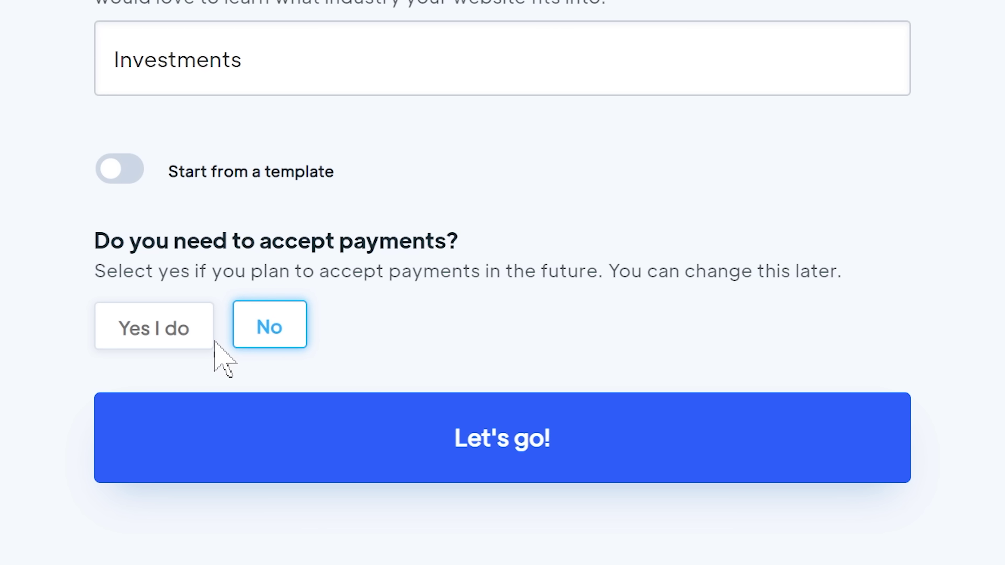
{"action": "left_click", "coordinate": [210, 335]}
{"action": "left_click", "coordinate": [474, 496]}
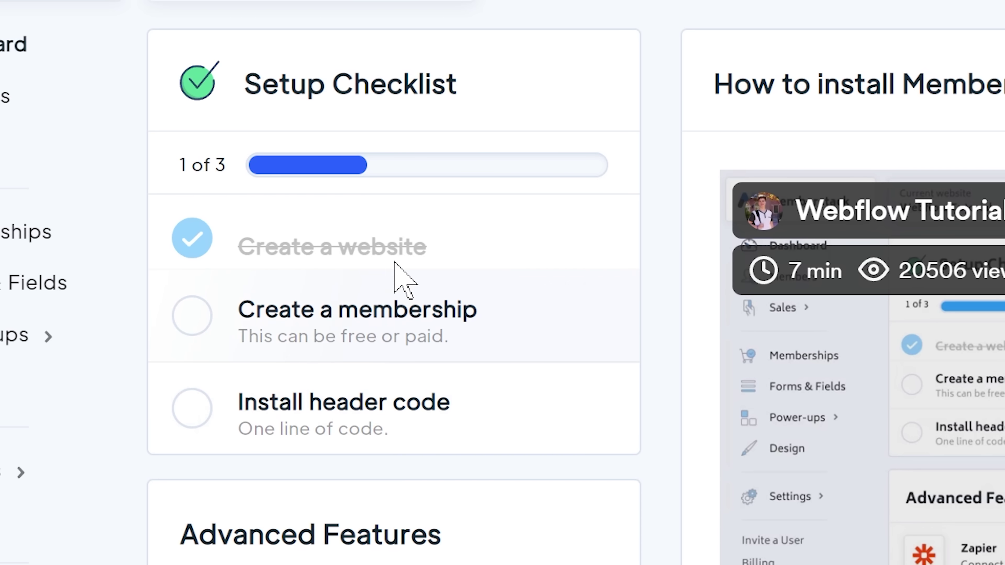
- Set up a new membership named Professional Plan that requires payment of $49, billed monthly
{"action": "left_click", "coordinate": [400, 313]}
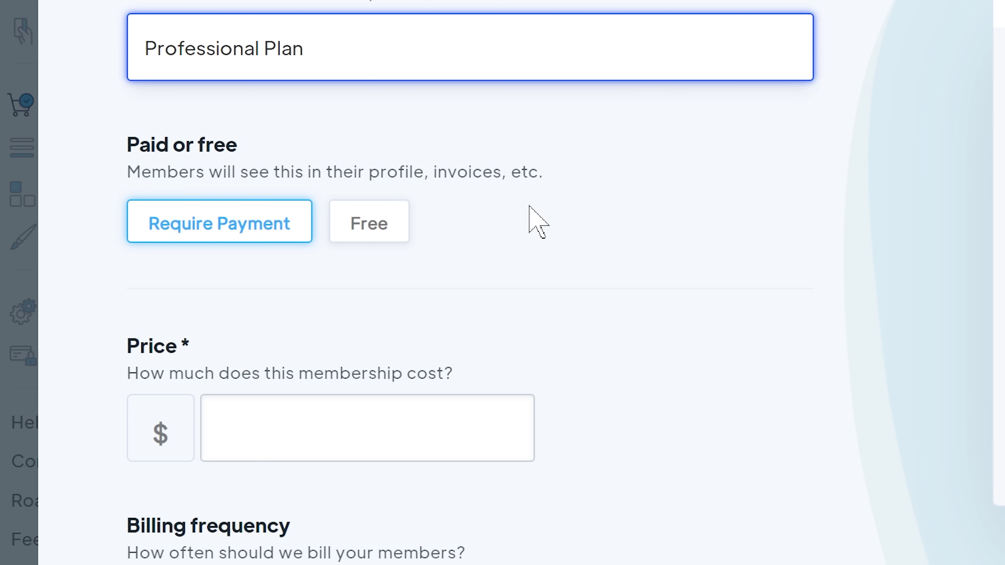
{"action": "scroll", "coordinate": [531, 207], "scroll_direction": "down", "scroll_amount": 5}
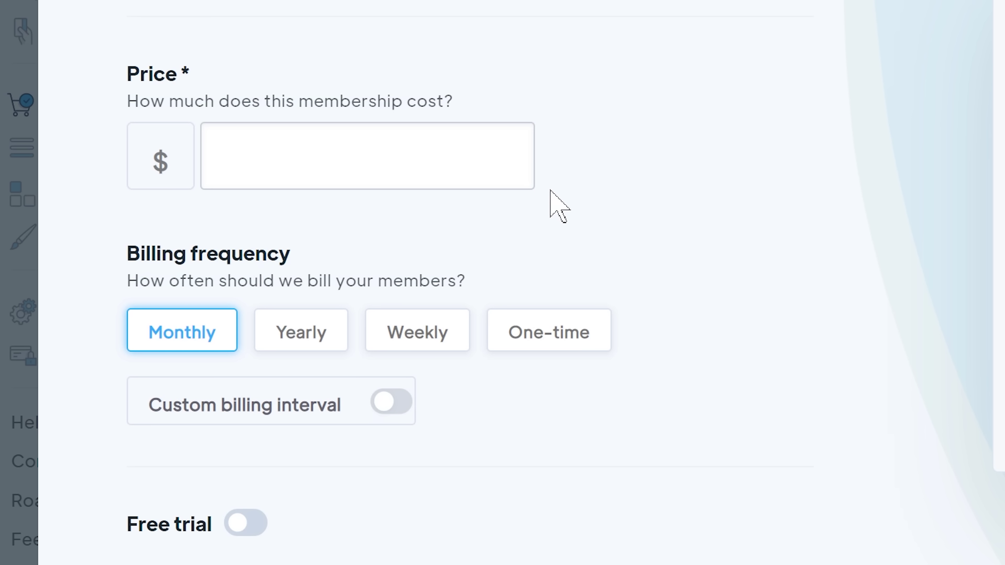
{"action": "left_click", "coordinate": [673, 208]}
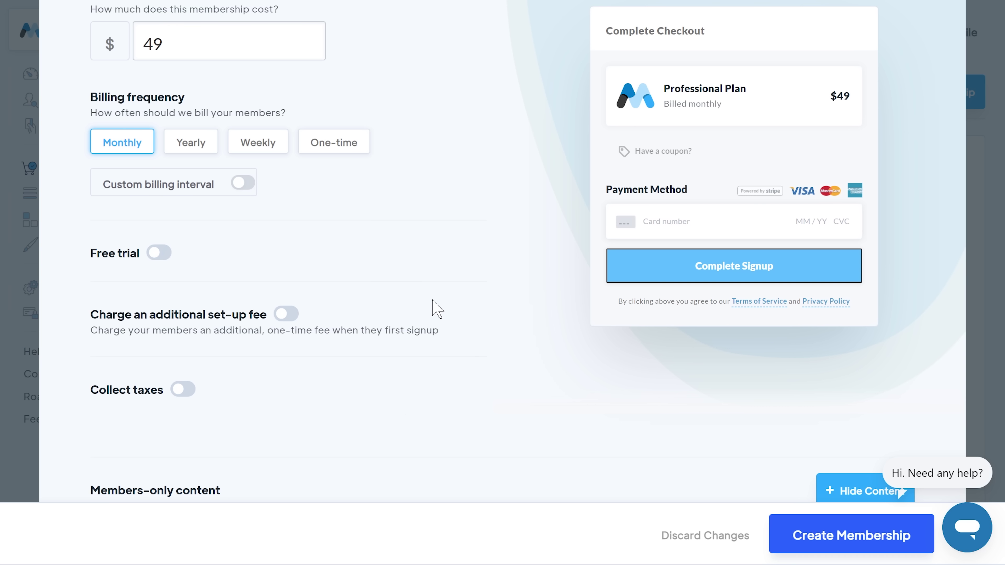
- Add members-only content named Portfolio that hides URLs starting with portfolio and sends users without access to login
{"action": "scroll", "coordinate": [435, 309], "scroll_direction": "down", "scroll_amount": 4}
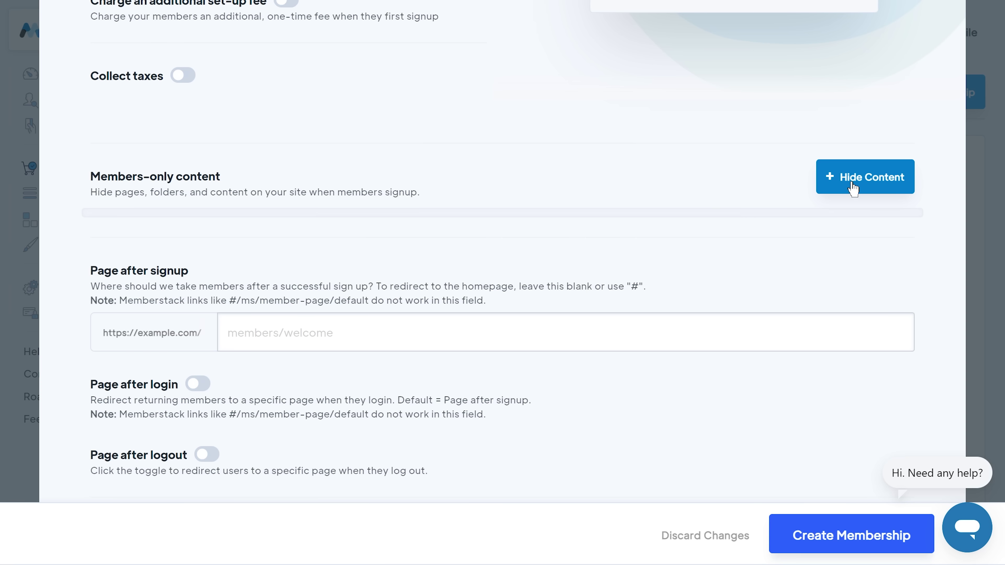
{"action": "left_click", "coordinate": [855, 187]}
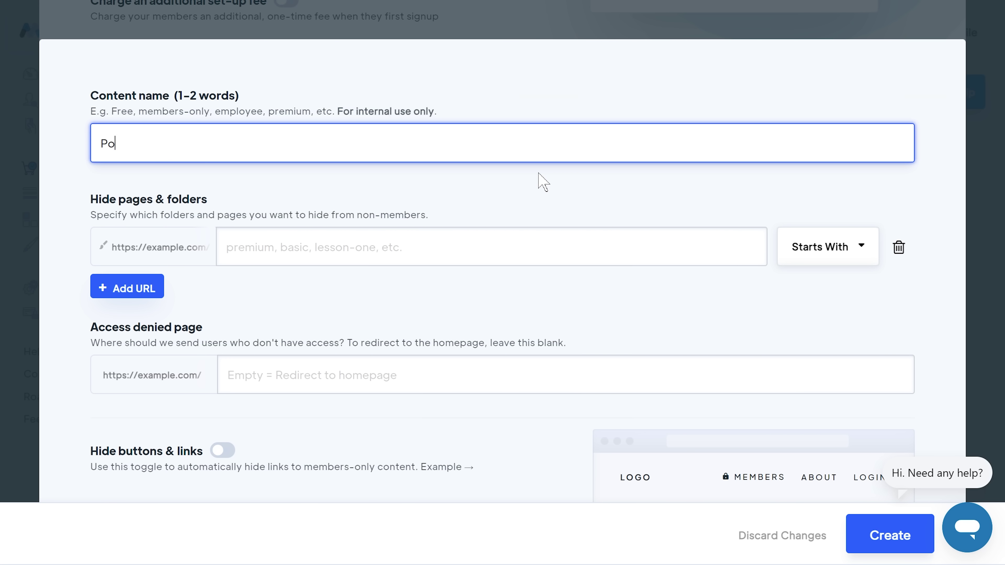
{"action": "left_click", "coordinate": [364, 253]}
{"action": "type", "text": "portfolio"}
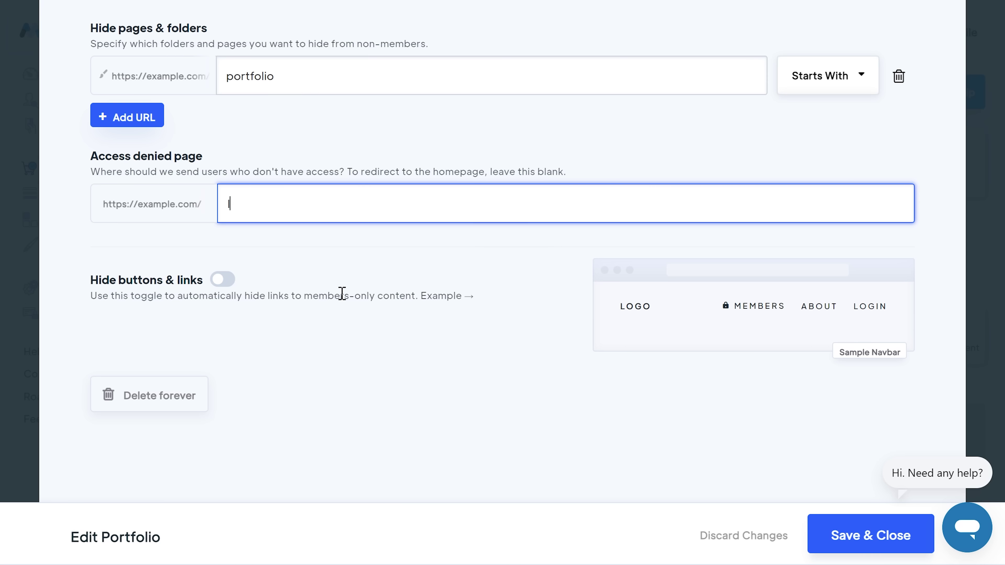
{"action": "type", "text": "login"}
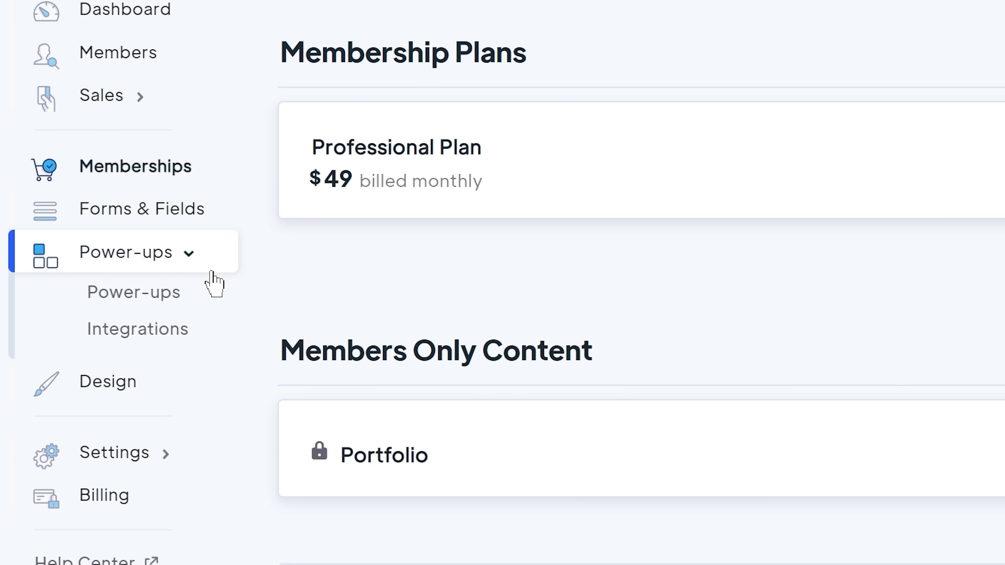
- Activate the Member-specific pages power-up and set the hidden folder to portfolio
{"action": "left_click", "coordinate": [212, 273]}
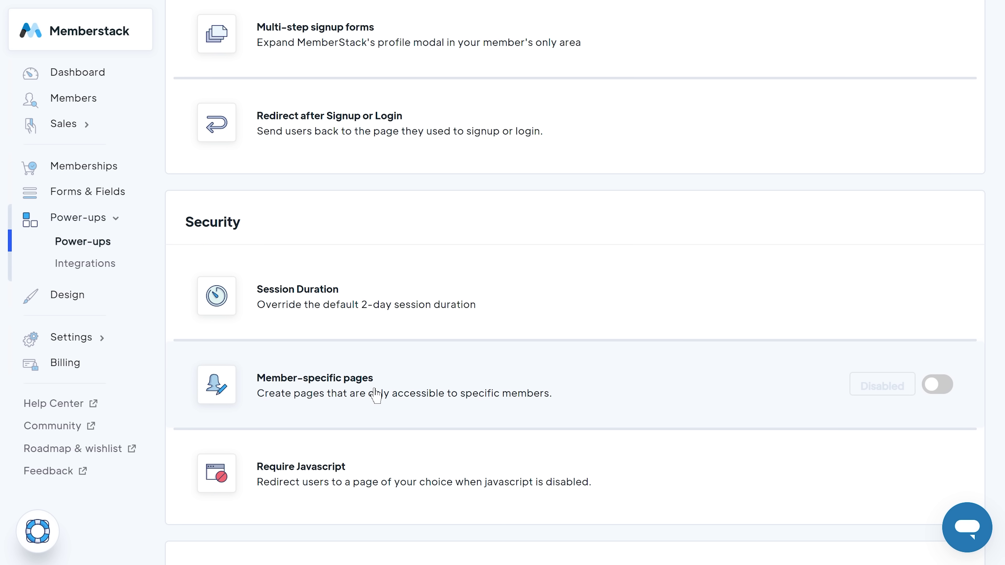
{"action": "left_click", "coordinate": [376, 396]}
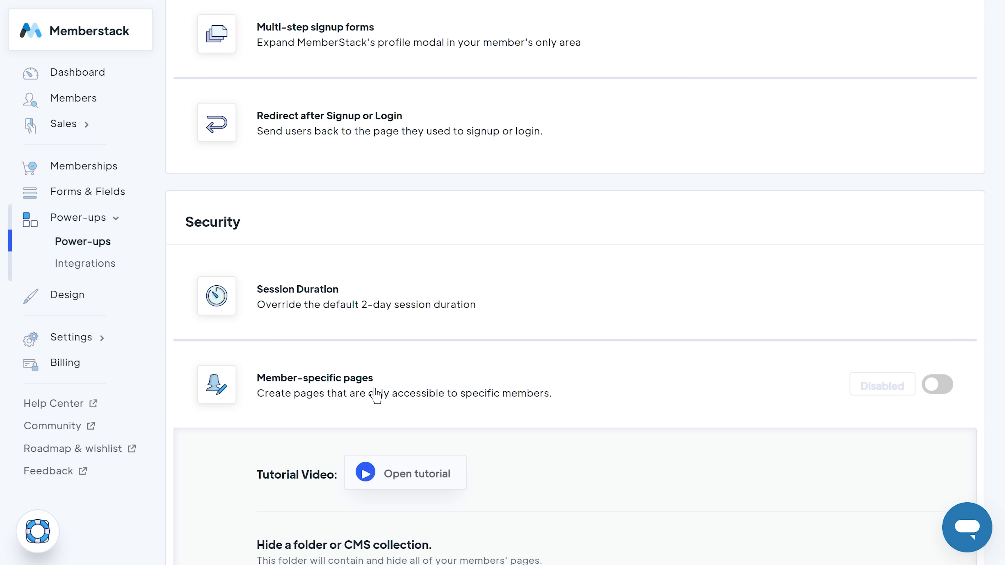
{"action": "scroll", "coordinate": [374, 396], "scroll_direction": "down", "scroll_amount": 4}
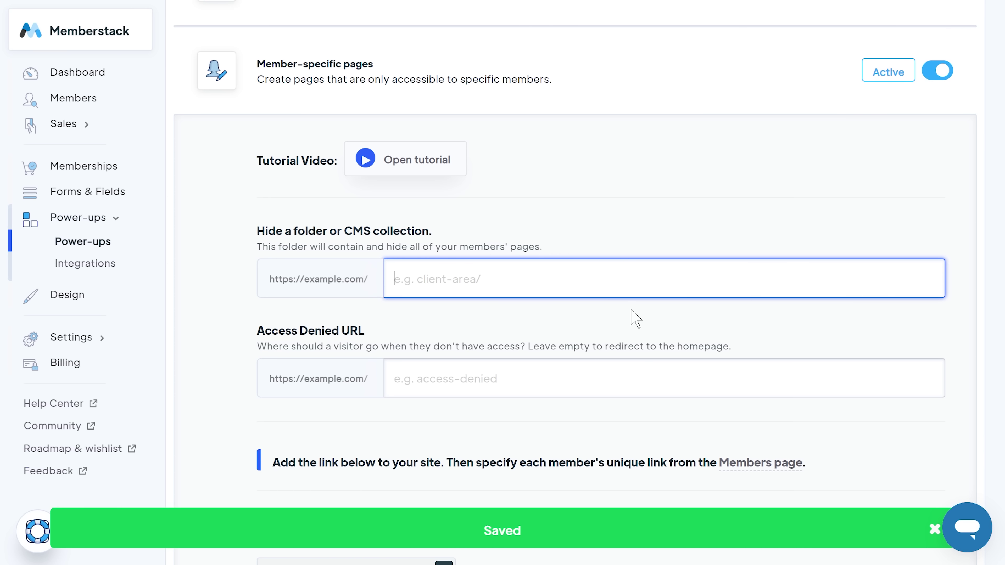
{"action": "type", "text": "portfolio"}
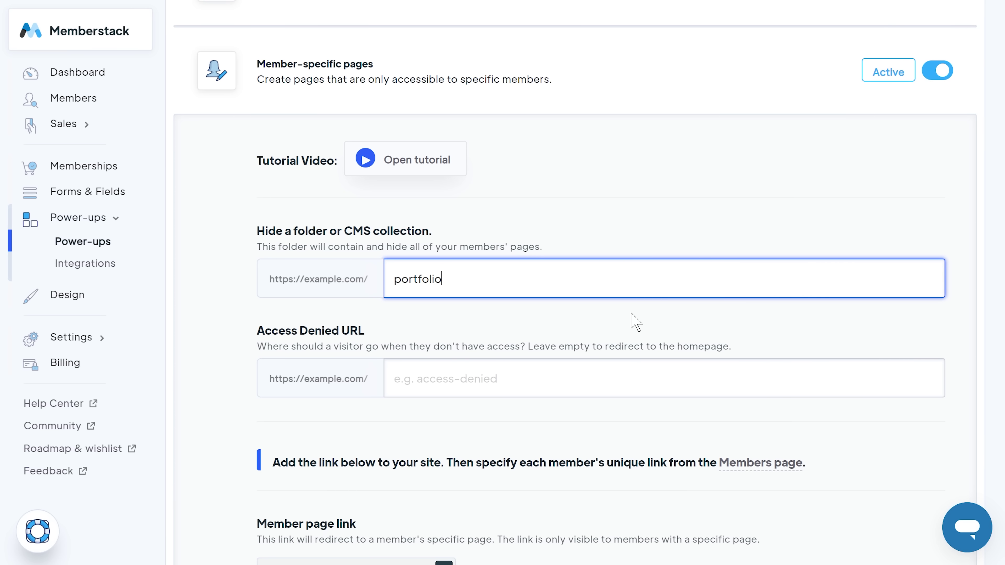
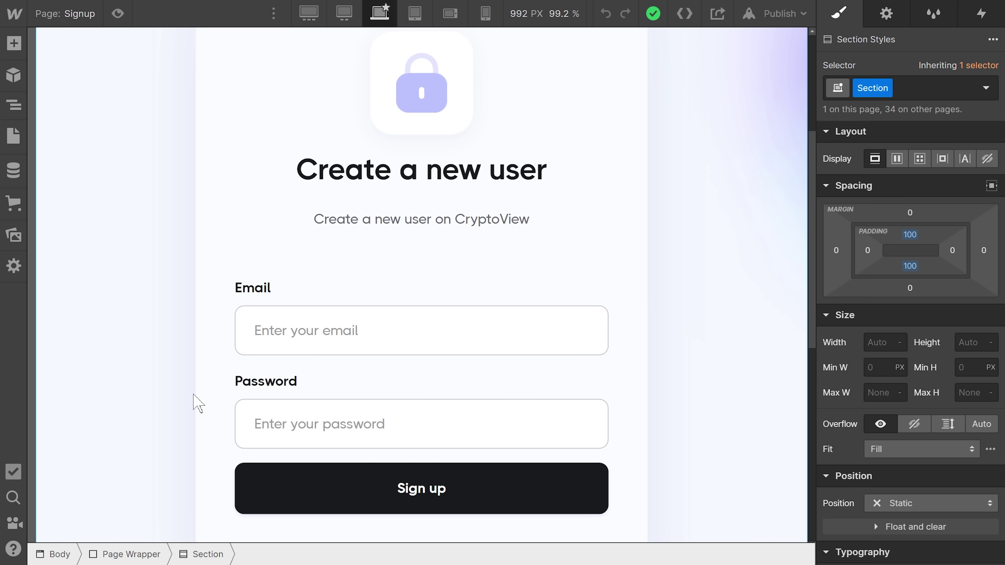
- On the Signup page in Webflow, add data-ms-member attributes to the email and password fields, using the value password for the latter
{"action": "left_click", "coordinate": [498, 333]}
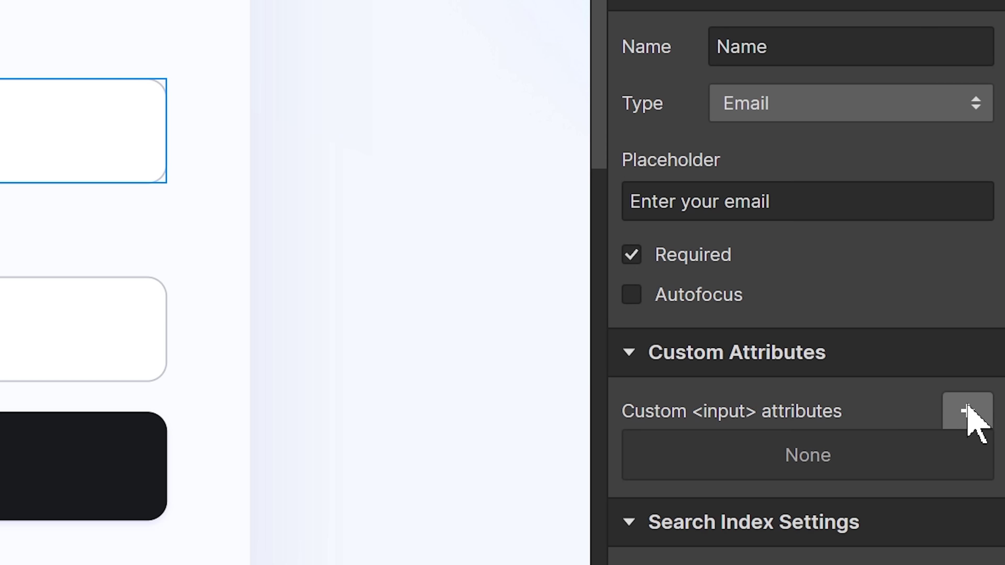
{"action": "left_click", "coordinate": [985, 463]}
{"action": "type", "text": "data-ms-member"}
{"action": "key", "text": "Tab"}
{"action": "left_click", "coordinate": [930, 344]}
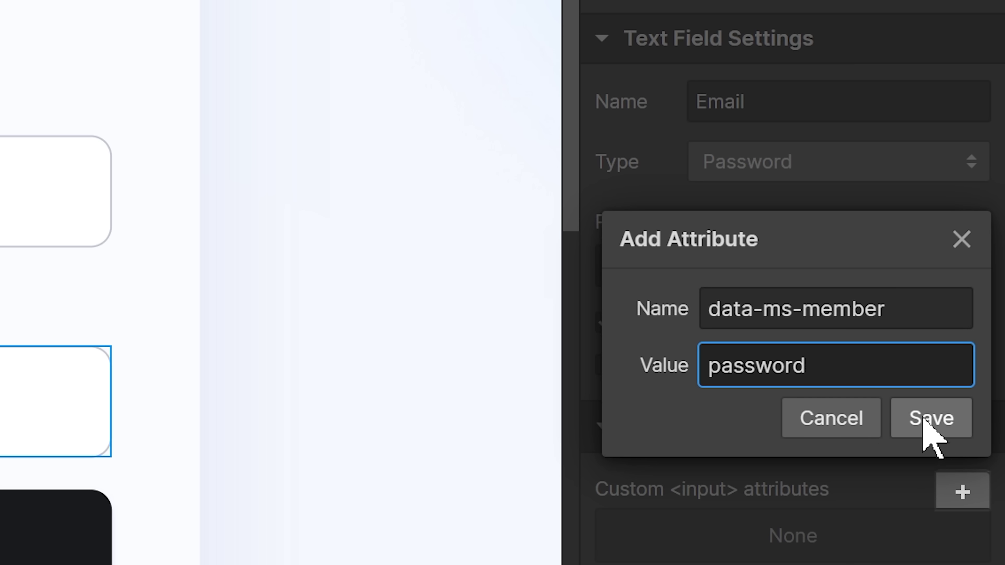
{"action": "left_click", "coordinate": [926, 419]}
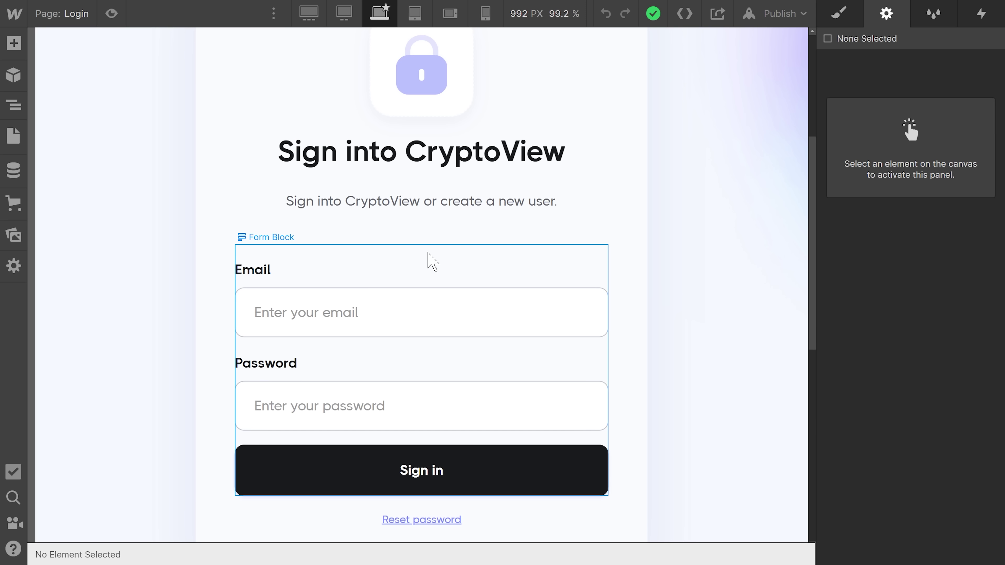
- Add the custom attribute data-ms-form with the value login to the form block on the Login page
{"action": "left_click", "coordinate": [429, 260]}
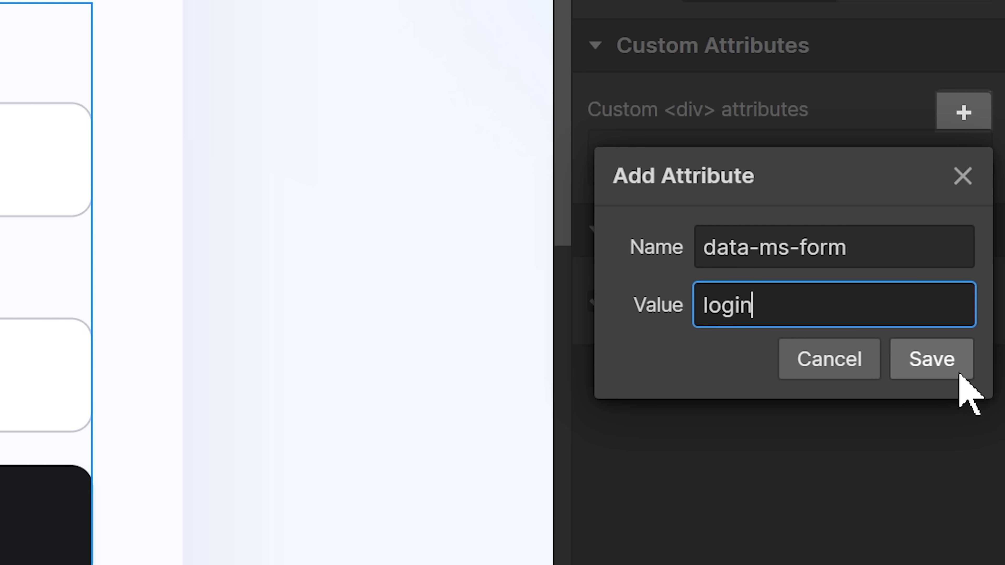
{"action": "left_click", "coordinate": [960, 374]}
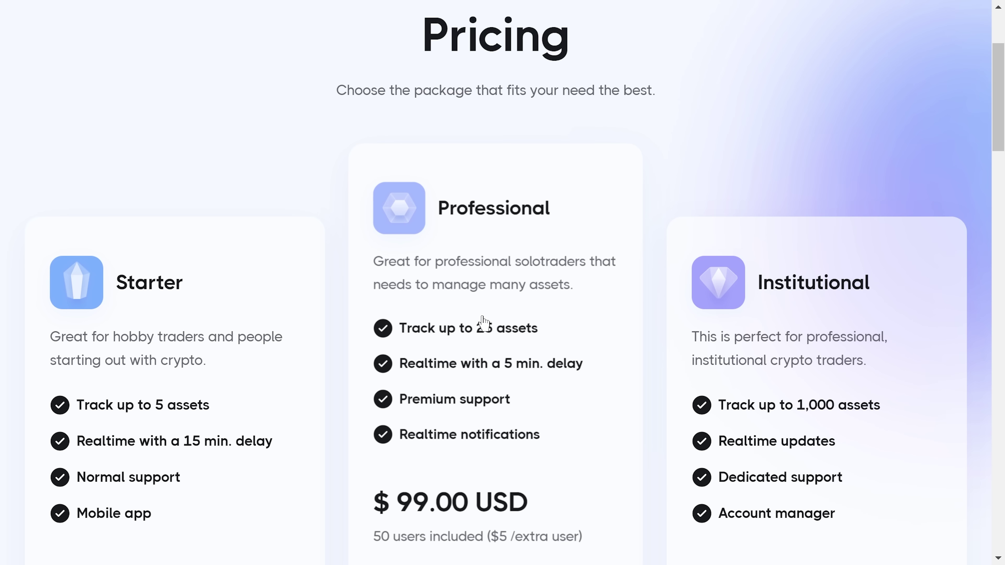
- Test the Professional plan signup on the published site with an email, account password and test card number, and open Memberstack's Members list
{"action": "left_click", "coordinate": [482, 325]}
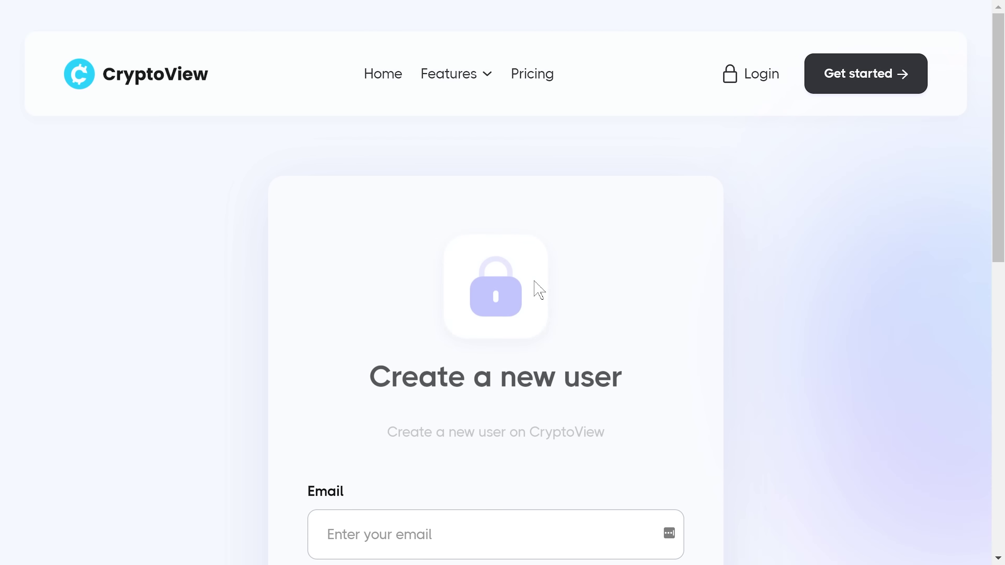
{"action": "scroll", "coordinate": [535, 287], "scroll_direction": "down", "scroll_amount": 4}
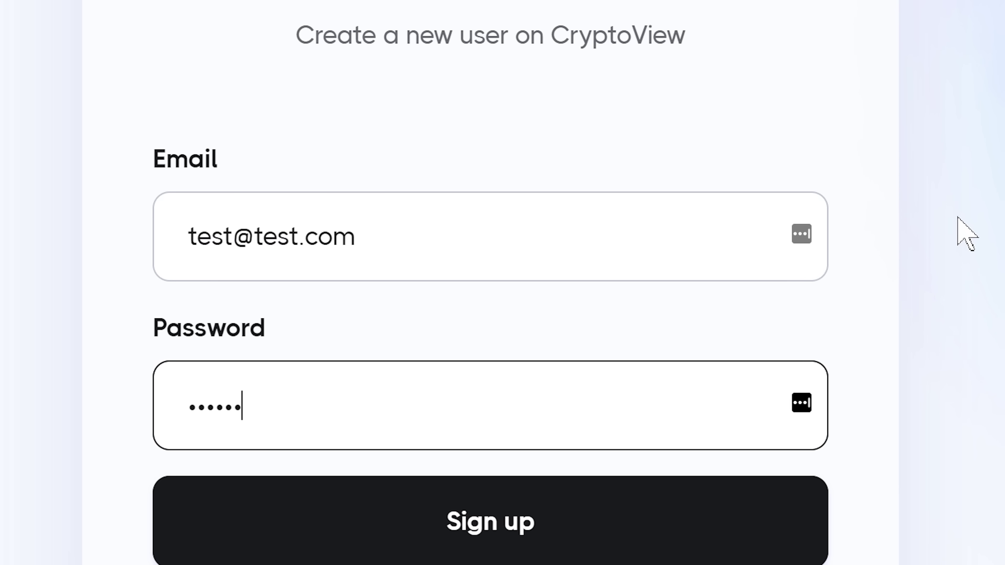
{"action": "type", "text": "rd"}
{"action": "left_click", "coordinate": [617, 403]}
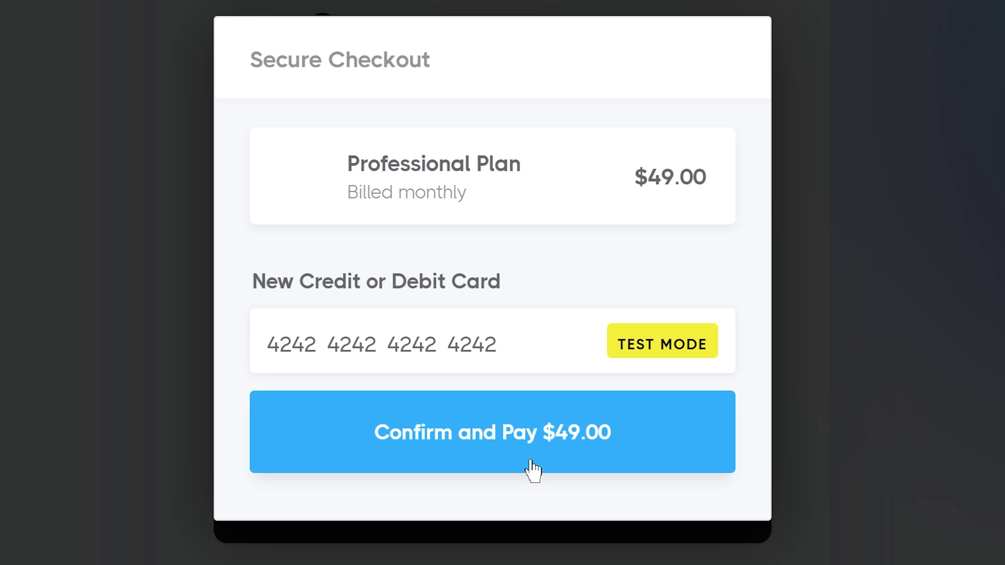
{"action": "left_click", "coordinate": [534, 469]}
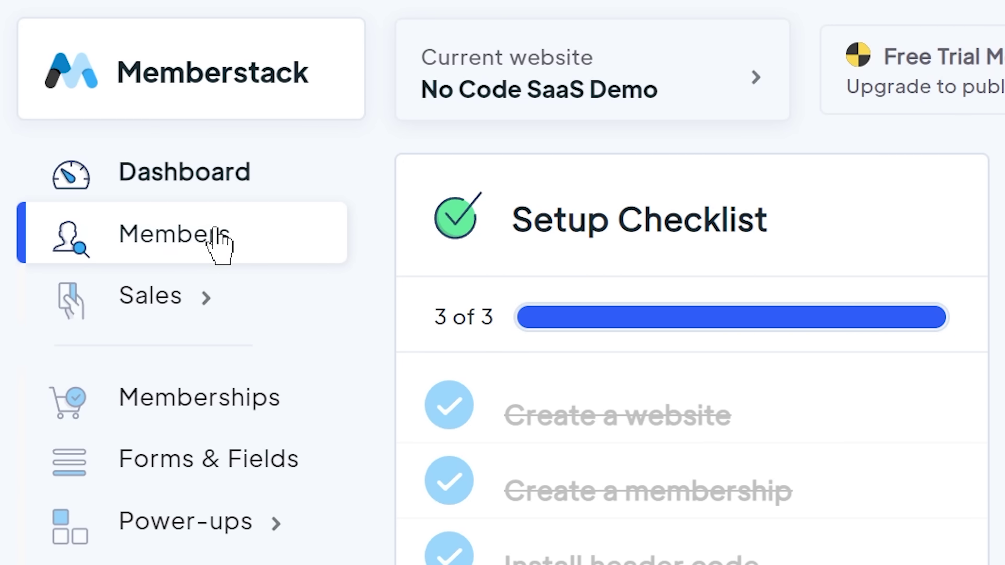
{"action": "left_click", "coordinate": [219, 242]}
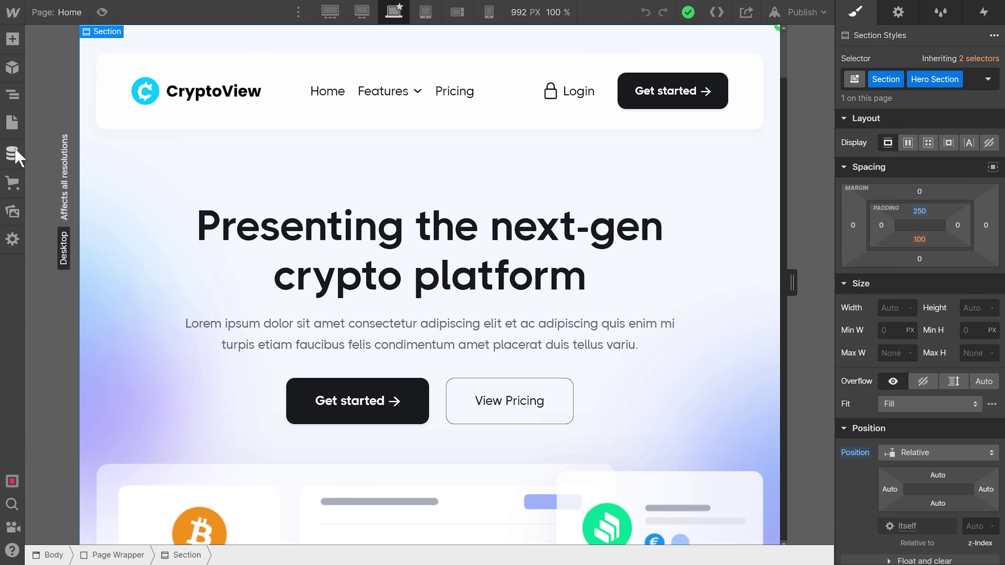
- Start a new CMS collection named Members in Webflow
{"action": "left_click", "coordinate": [12, 153]}
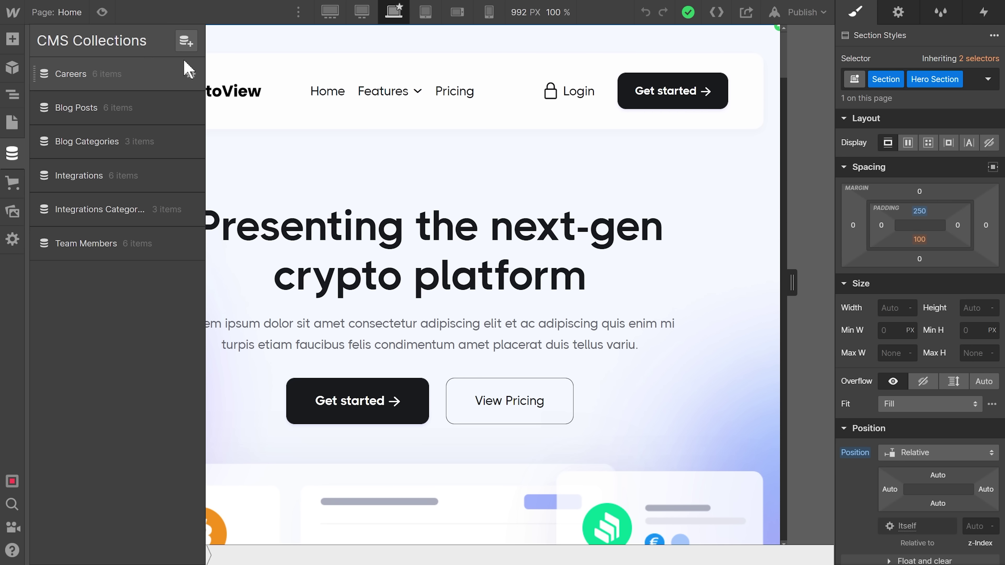
{"action": "left_click", "coordinate": [185, 41]}
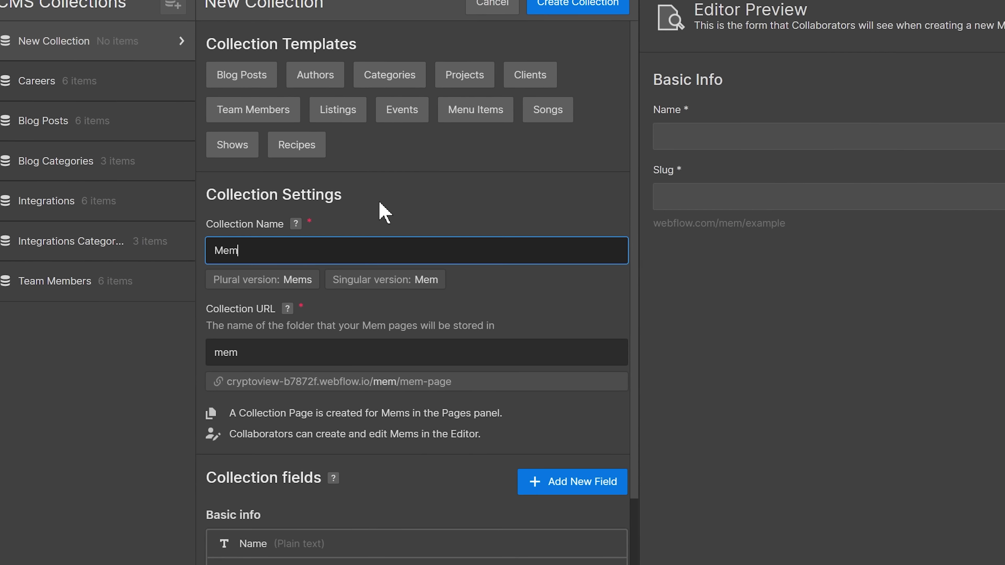
{"action": "type", "text": "bers"}
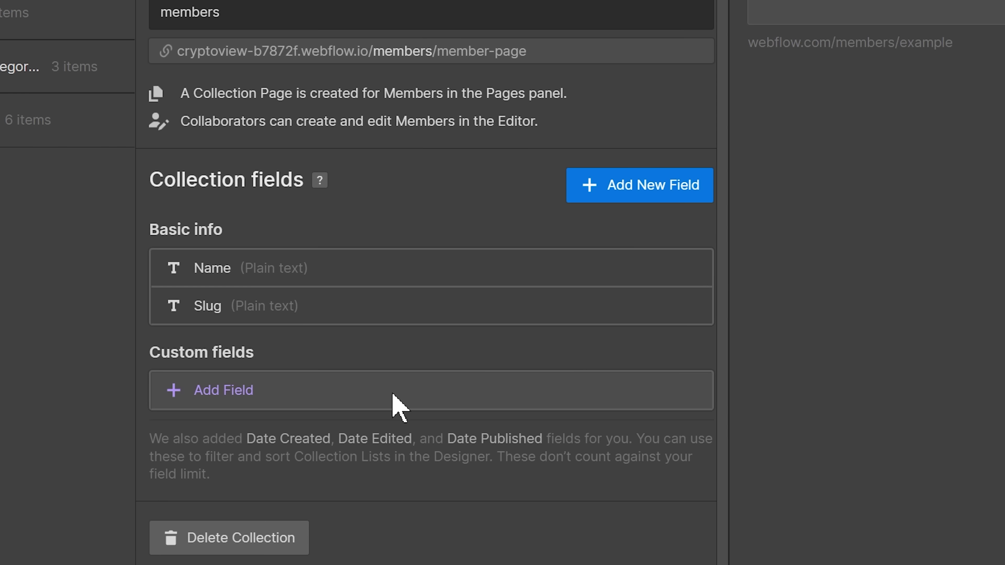
- Add an Email-type custom field labelled email to the Members collection
{"action": "left_click", "coordinate": [393, 395]}
{"action": "scroll", "coordinate": [393, 395], "scroll_direction": "down", "scroll_amount": 10}
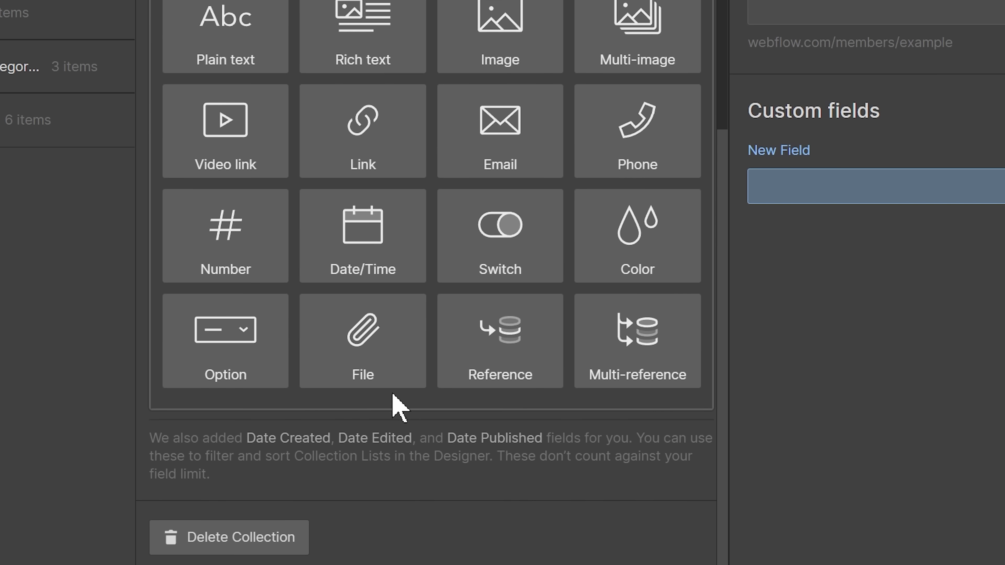
{"action": "left_click", "coordinate": [512, 132]}
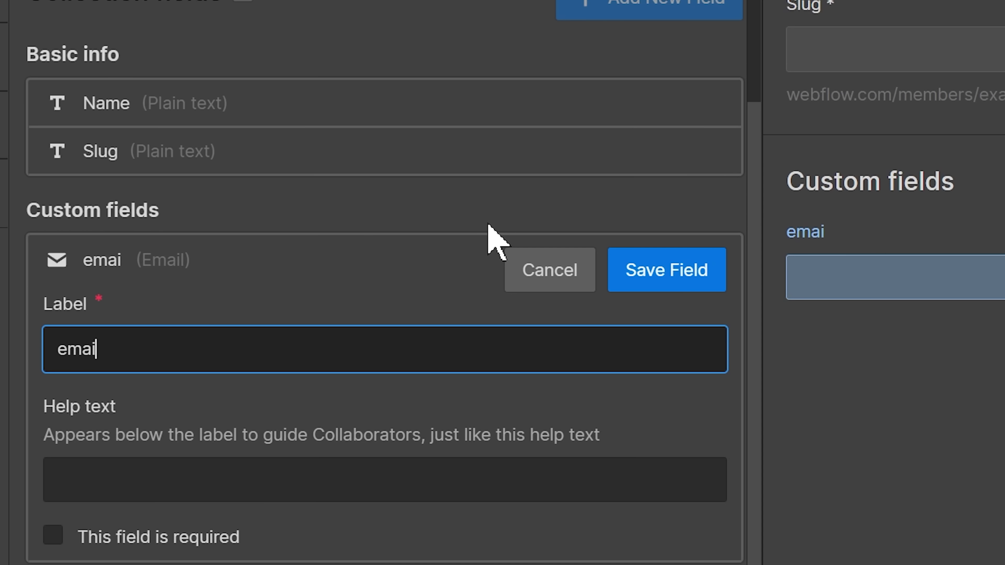
{"action": "type", "text": "email"}
{"action": "key", "text": "Return"}
- Add a plain text custom field to the Members collection and begin its label with Crypto
{"action": "left_click", "coordinate": [283, 451]}
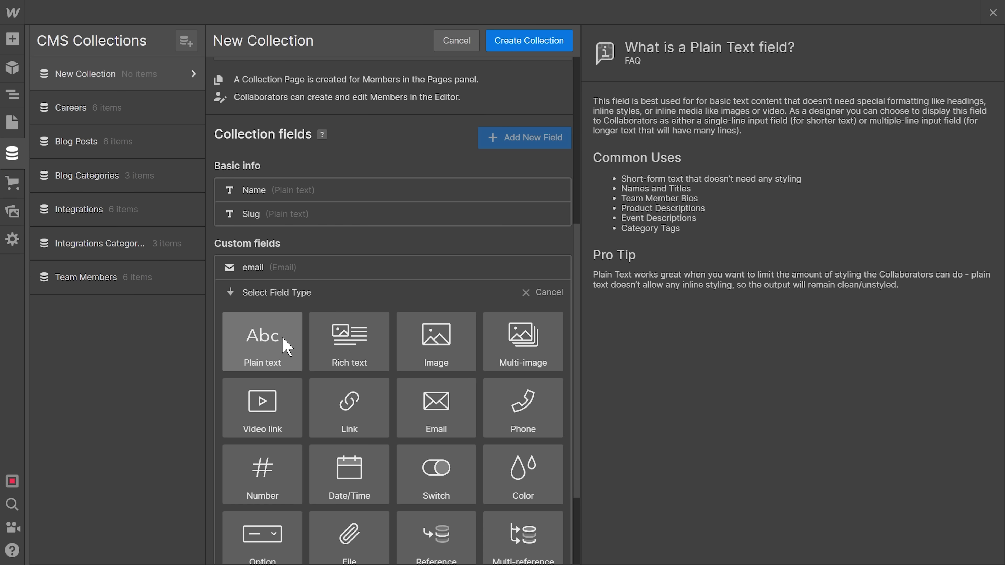
{"action": "left_click", "coordinate": [287, 347]}
{"action": "type", "text": "Crypto"}
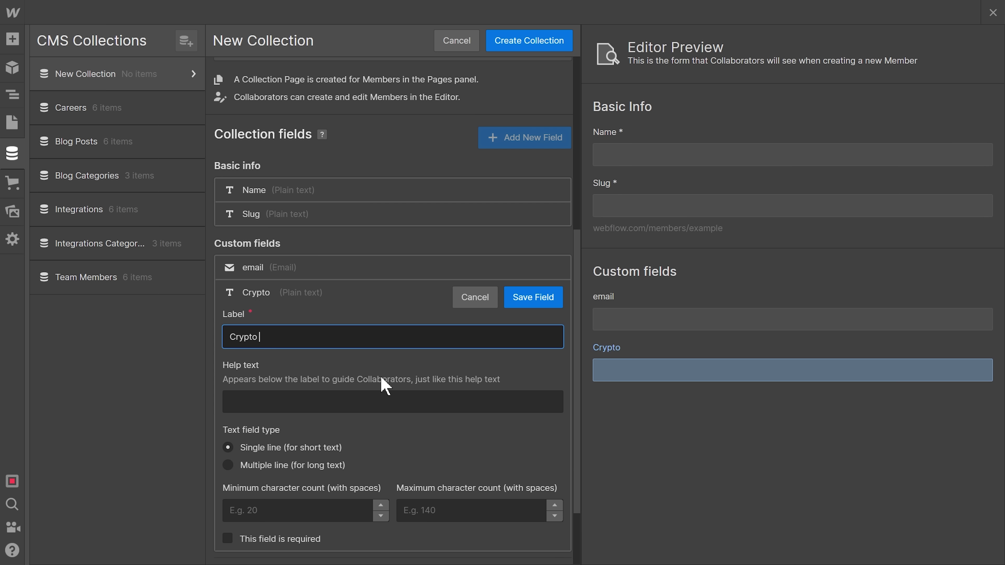